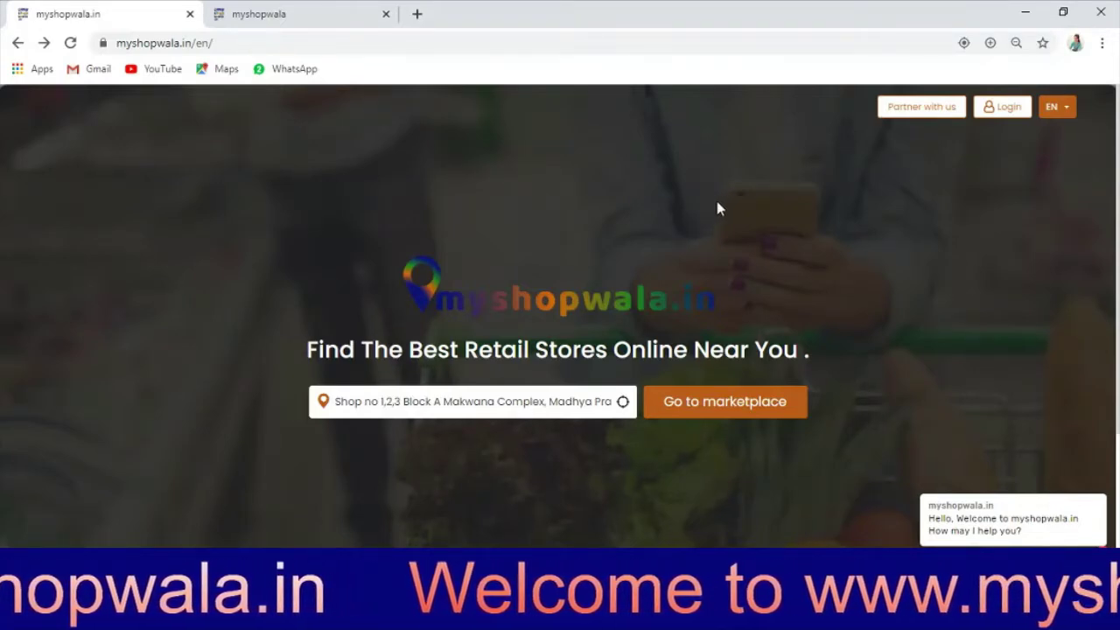
- Enter the marketplace for the preset shop location and look through the full list of shops
{"action": "left_click", "coordinate": [716, 404]}
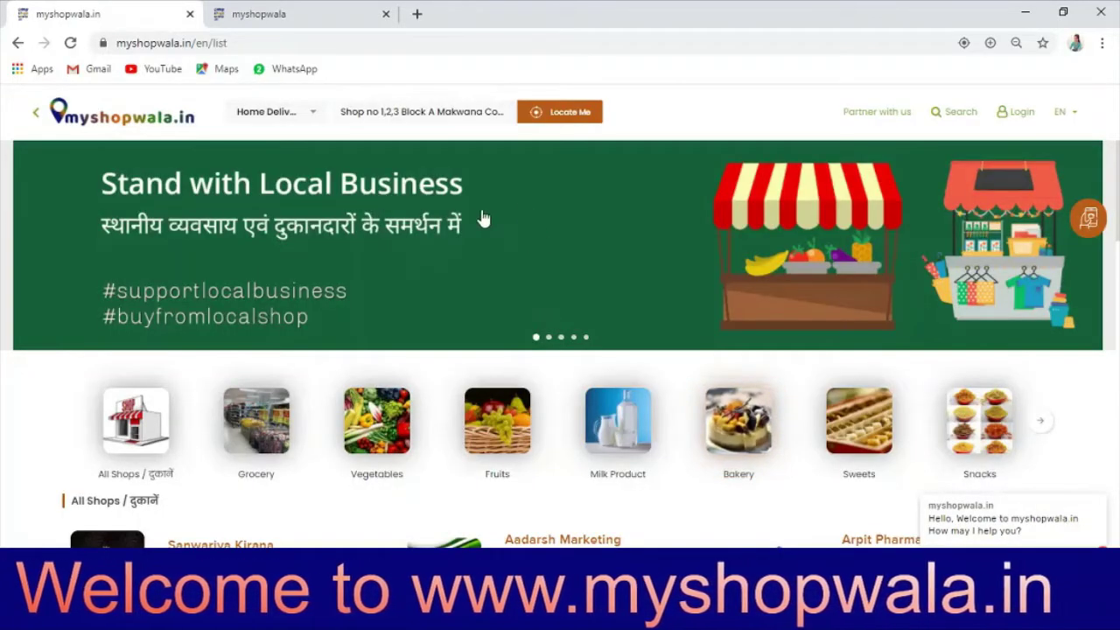
{"action": "scroll", "coordinate": [604, 212], "scroll_direction": "down", "scroll_amount": 8}
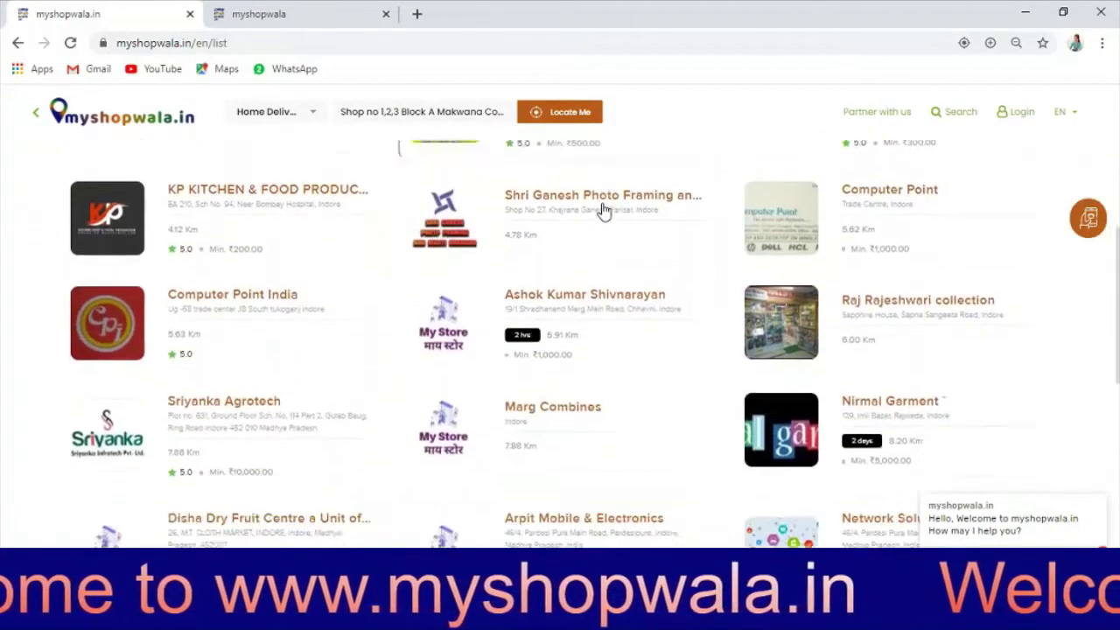
{"action": "scroll", "coordinate": [603, 212], "scroll_direction": "down", "scroll_amount": 5}
{"action": "scroll", "coordinate": [604, 212], "scroll_direction": "up", "scroll_amount": 4}
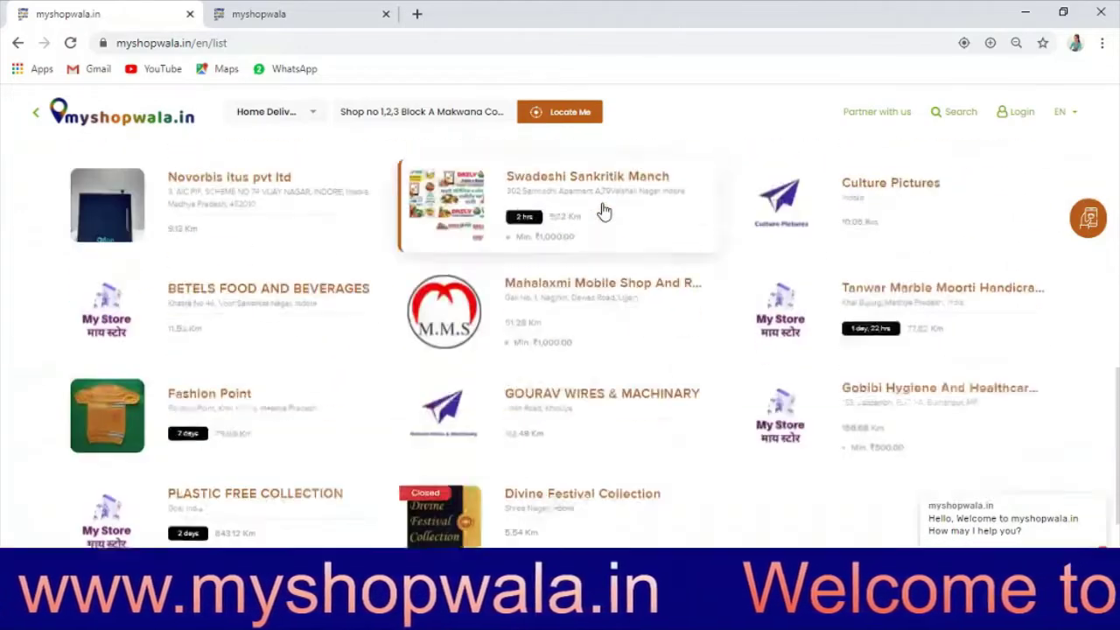
{"action": "scroll", "coordinate": [604, 212], "scroll_direction": "up", "scroll_amount": 6}
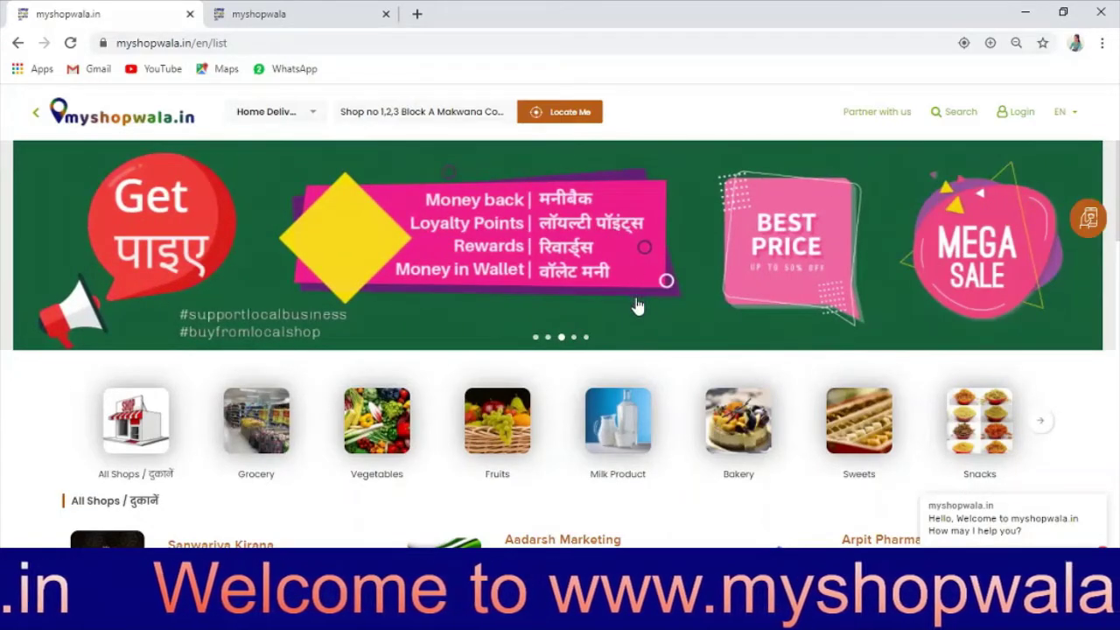
{"action": "scroll", "coordinate": [617, 317], "scroll_direction": "down", "scroll_amount": 3}
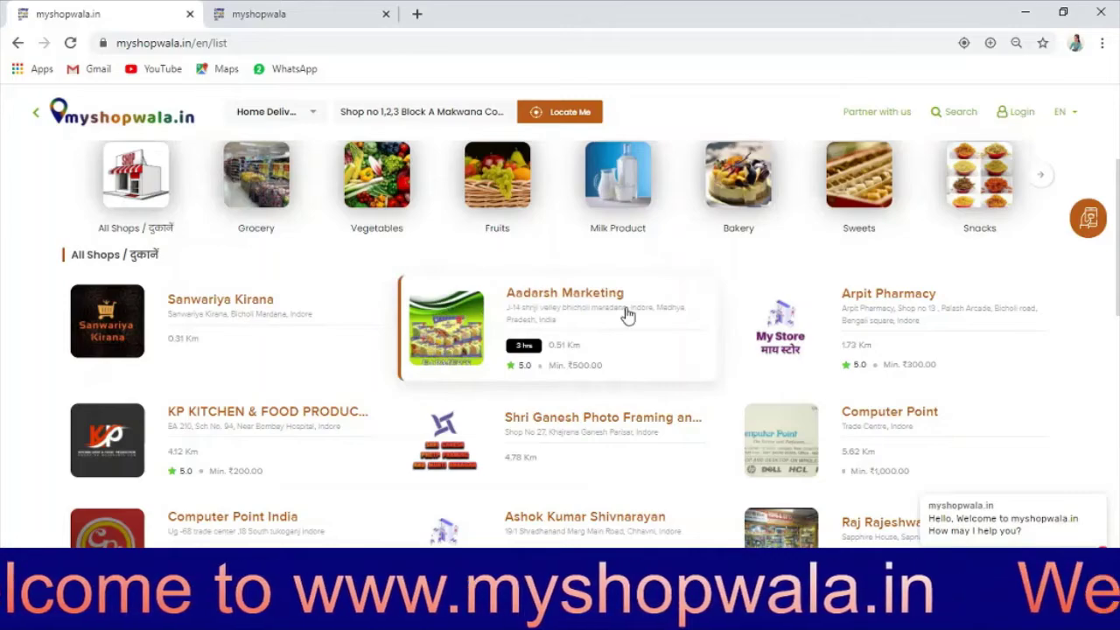
{"action": "scroll", "coordinate": [624, 312], "scroll_direction": "down", "scroll_amount": 4}
{"action": "scroll", "coordinate": [640, 315], "scroll_direction": "down", "scroll_amount": 6}
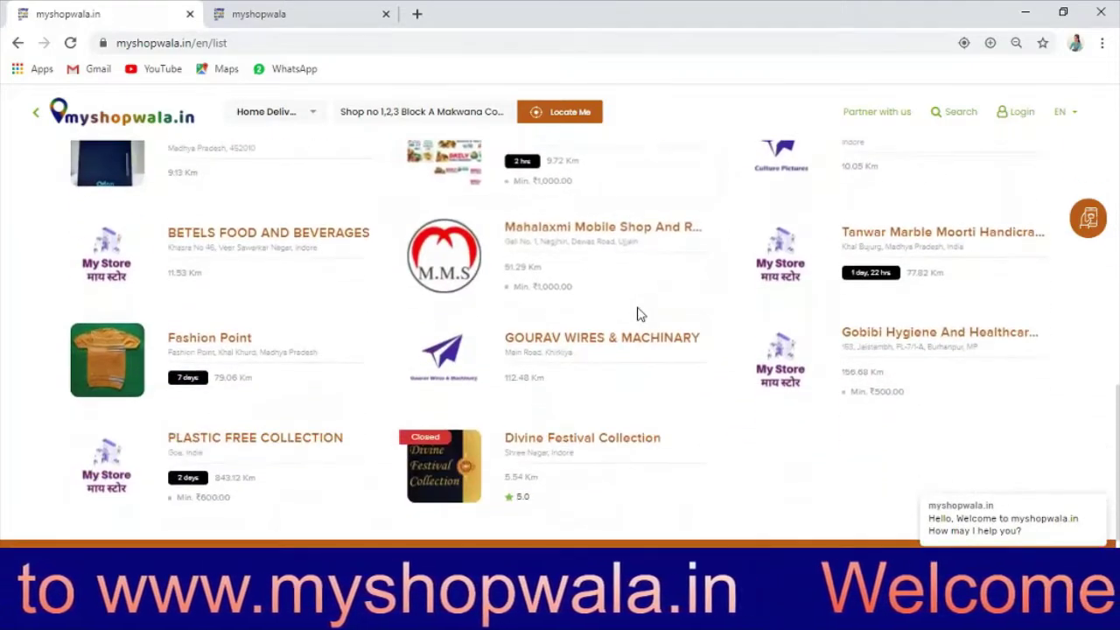
{"action": "scroll", "coordinate": [640, 315], "scroll_direction": "up", "scroll_amount": 11}
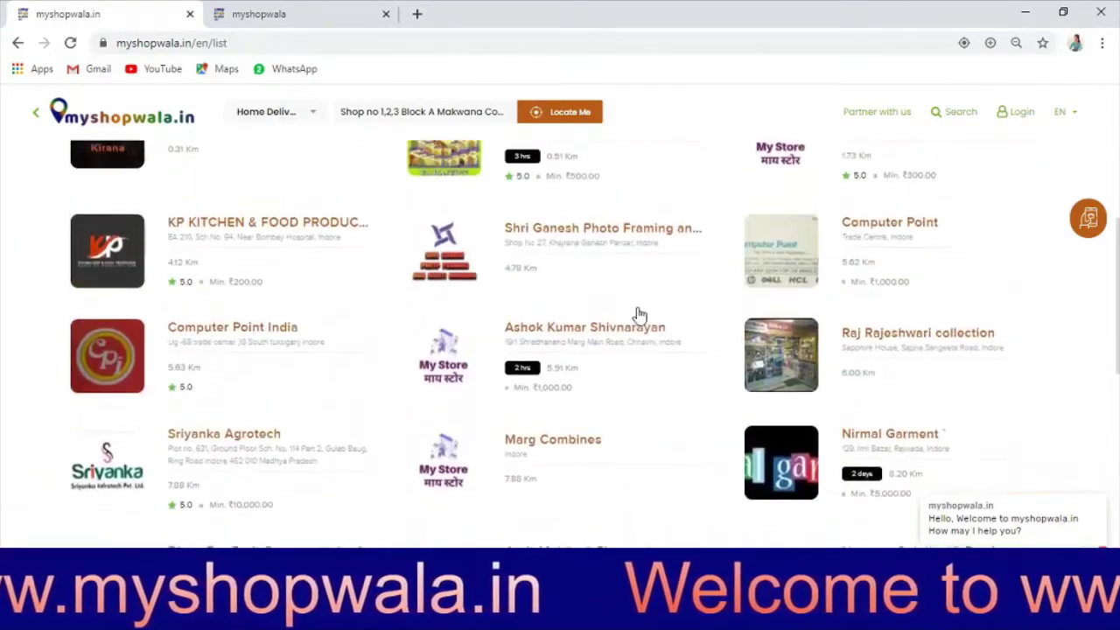
{"action": "scroll", "coordinate": [640, 315], "scroll_direction": "down", "scroll_amount": 2}
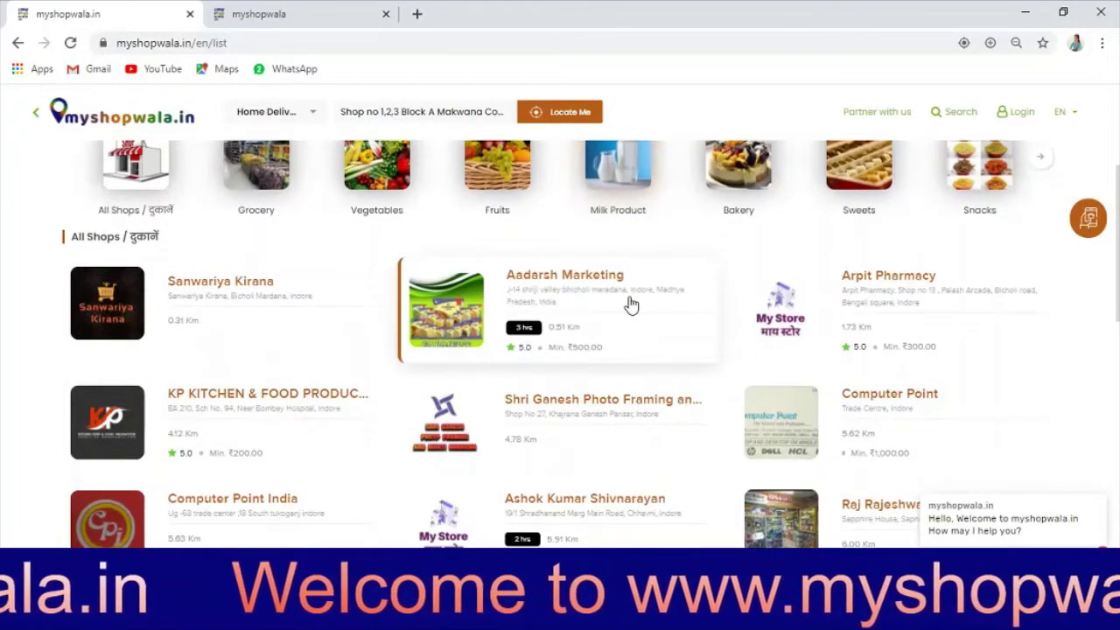
{"action": "scroll", "coordinate": [631, 304], "scroll_direction": "up", "scroll_amount": 1}
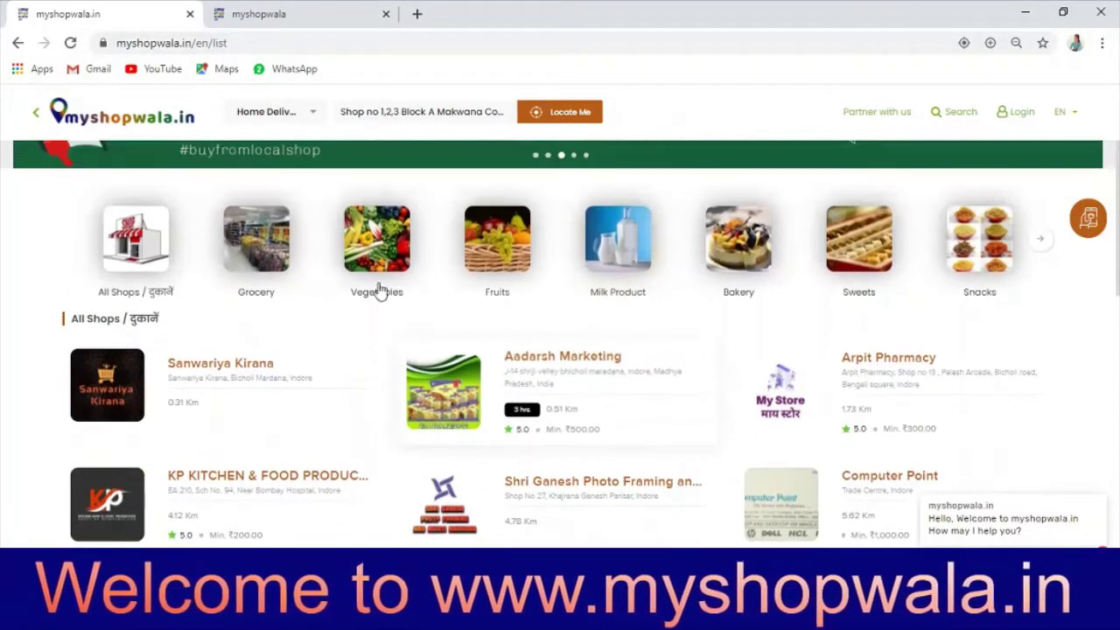
- View the shops under Vegetables and Fruits, and leave the list filtered to the Grocery category
{"action": "left_click", "coordinate": [254, 263]}
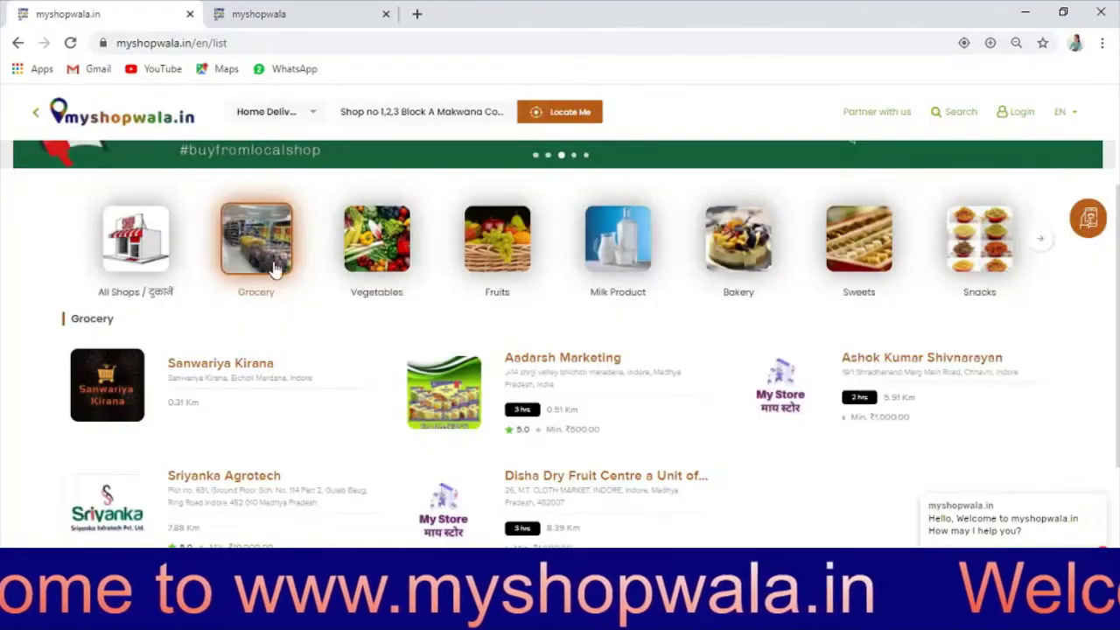
{"action": "left_click", "coordinate": [375, 265]}
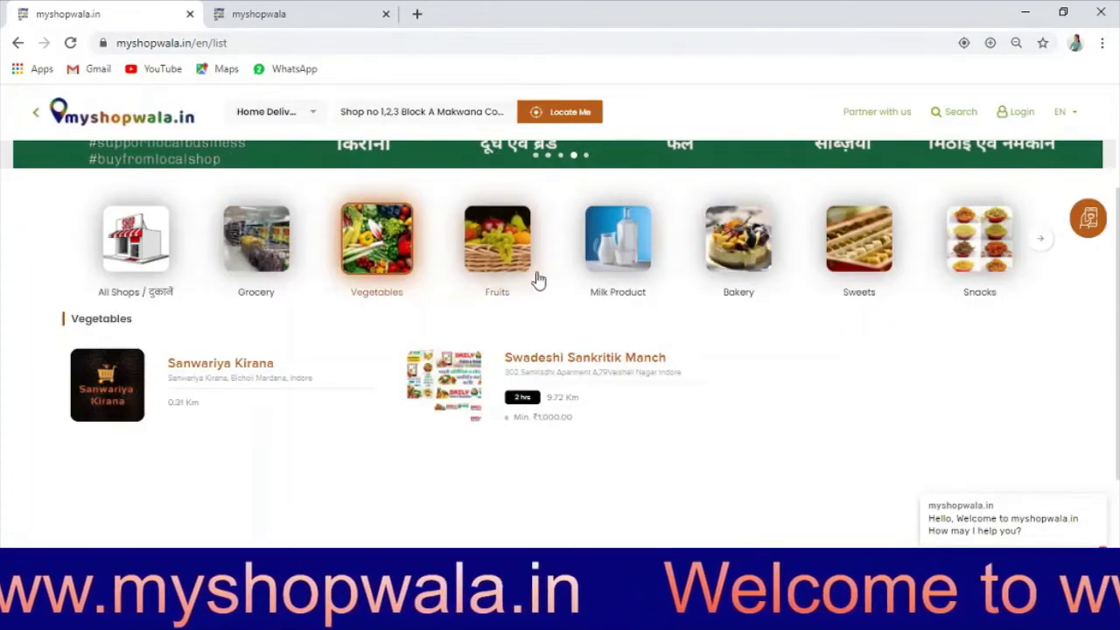
{"action": "left_click", "coordinate": [529, 278]}
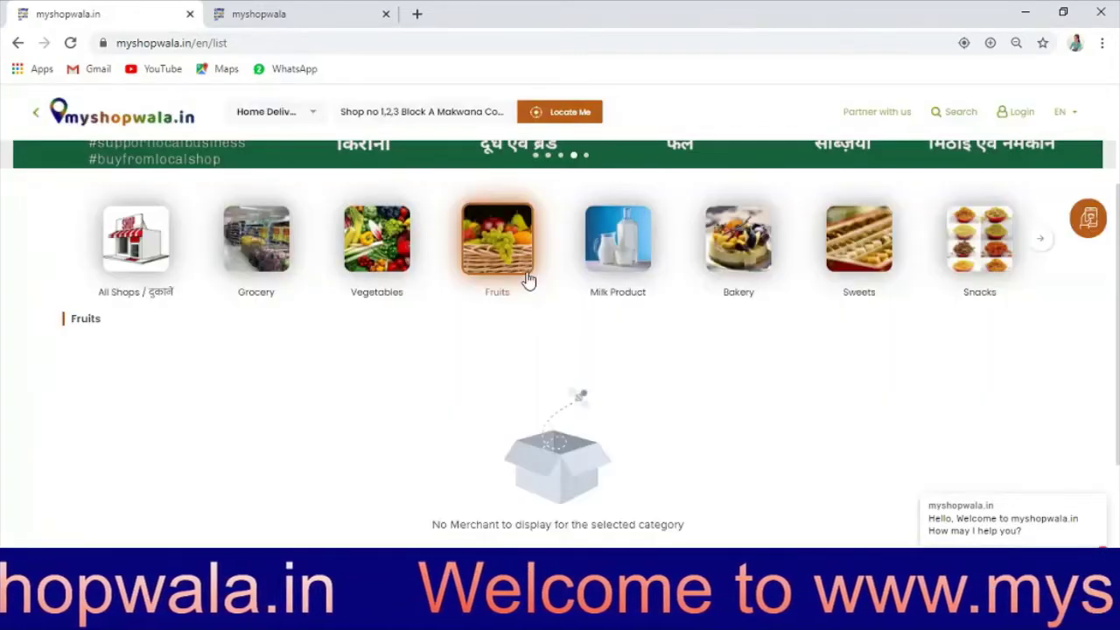
{"action": "left_click", "coordinate": [263, 273]}
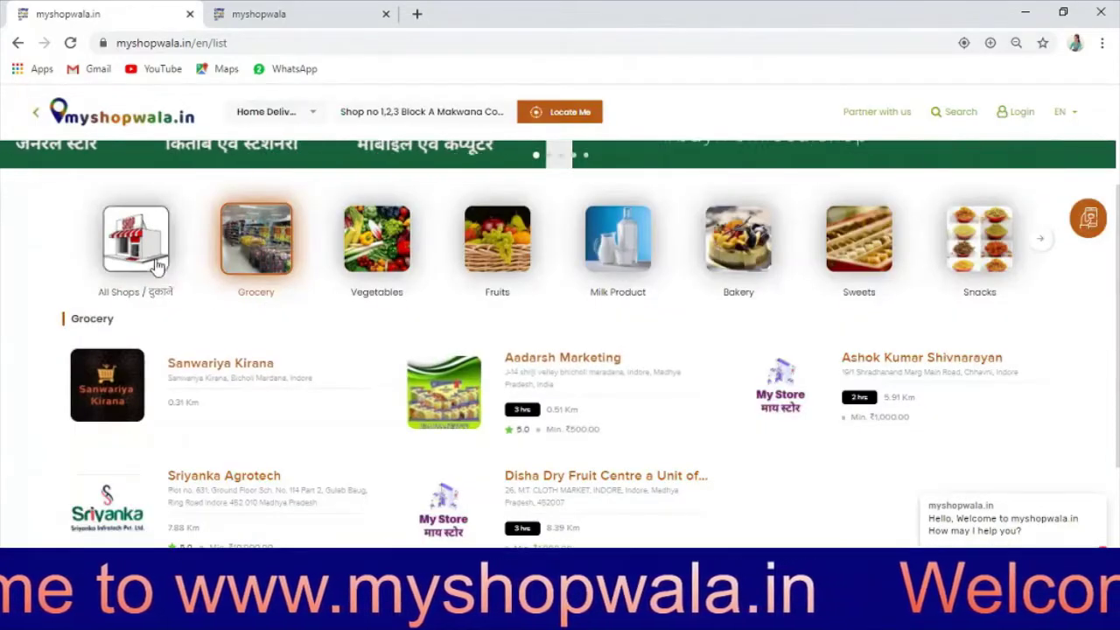
- Look over the Aadarsh Marketing store page from the Grocery list and return to the shop list
{"action": "scroll", "coordinate": [648, 403], "scroll_direction": "down", "scroll_amount": 1}
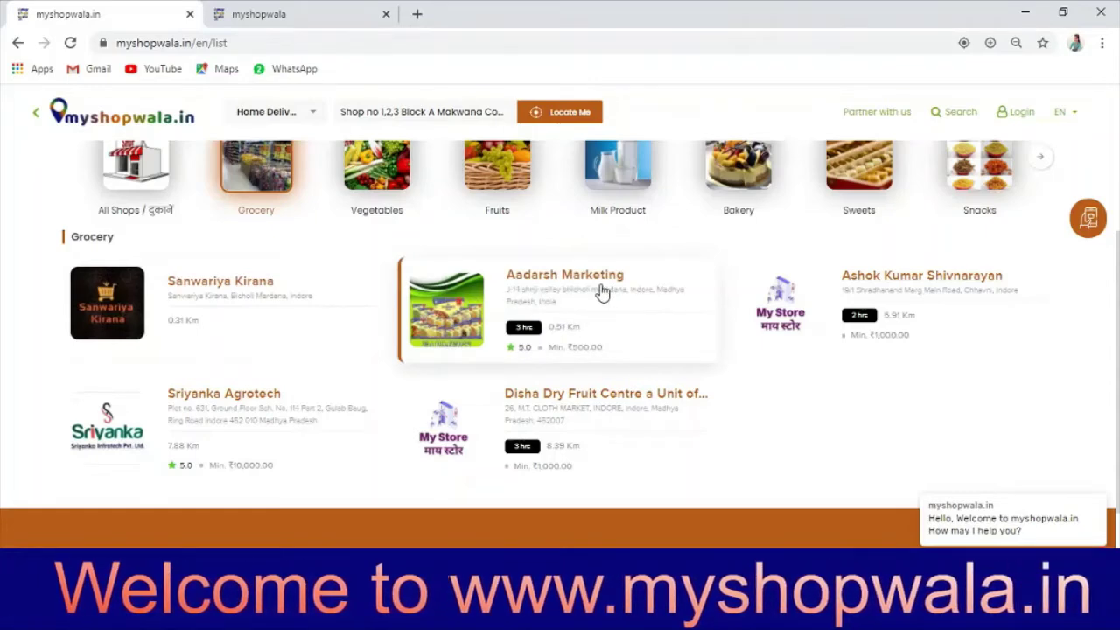
{"action": "left_click", "coordinate": [599, 320]}
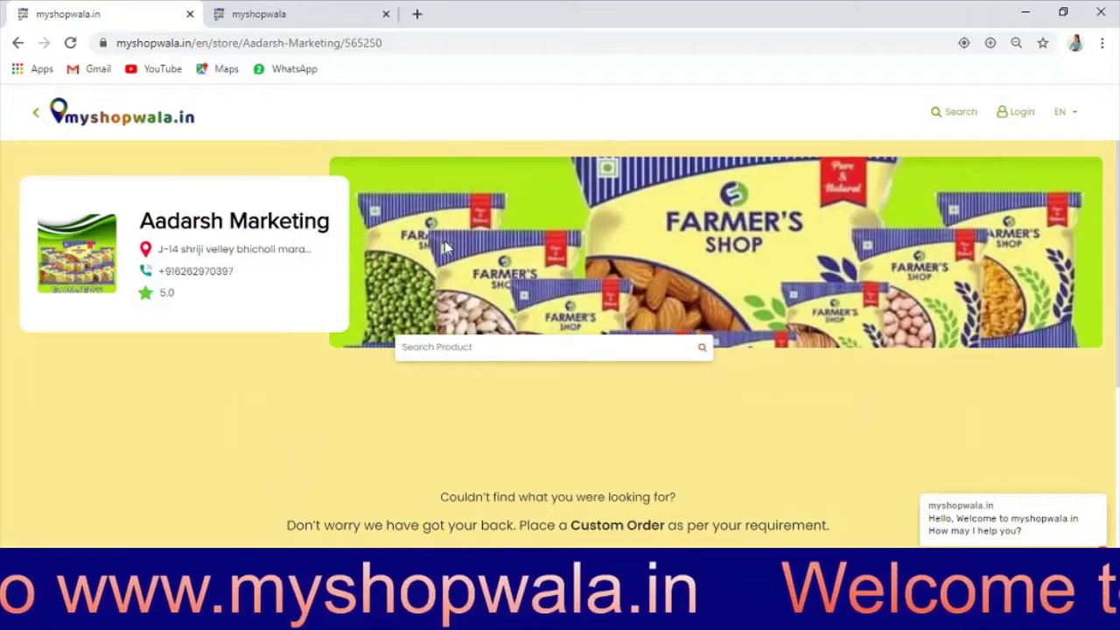
{"action": "scroll", "coordinate": [429, 241], "scroll_direction": "down", "scroll_amount": 3}
{"action": "scroll", "coordinate": [430, 241], "scroll_direction": "up", "scroll_amount": 3}
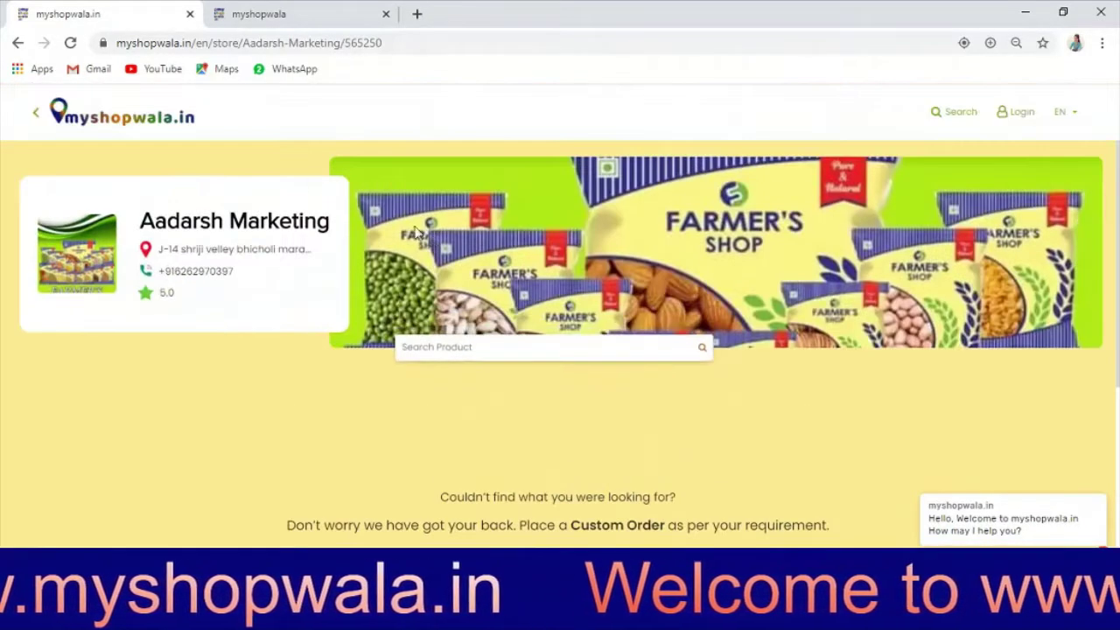
{"action": "left_click", "coordinate": [37, 115]}
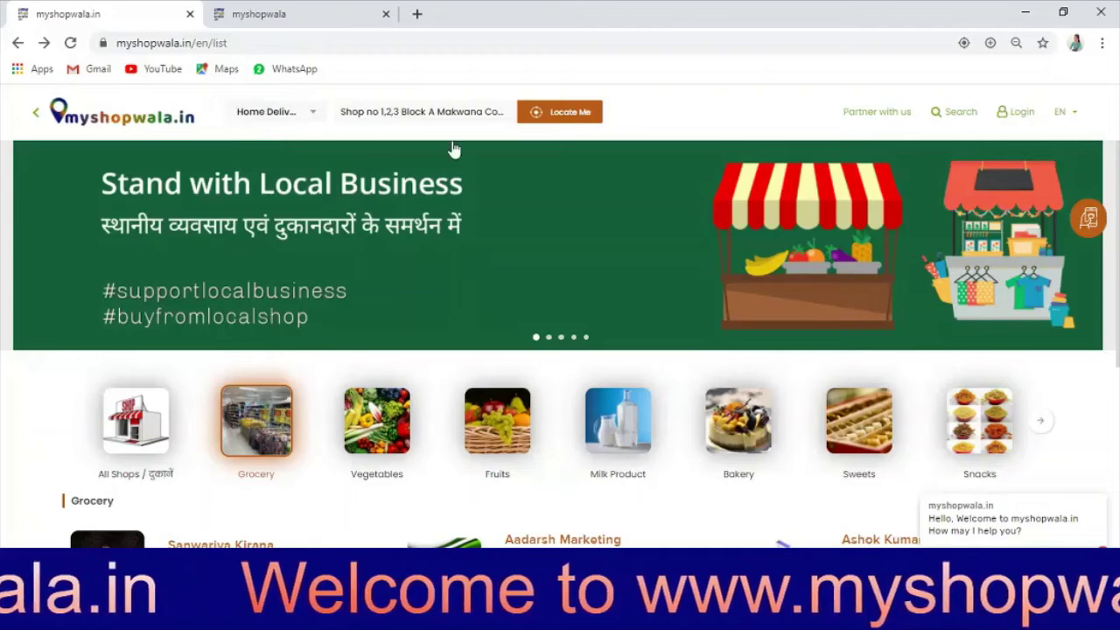
- Set the delivery location to the detected current position and view the grocery shops near it
{"action": "left_click", "coordinate": [538, 119]}
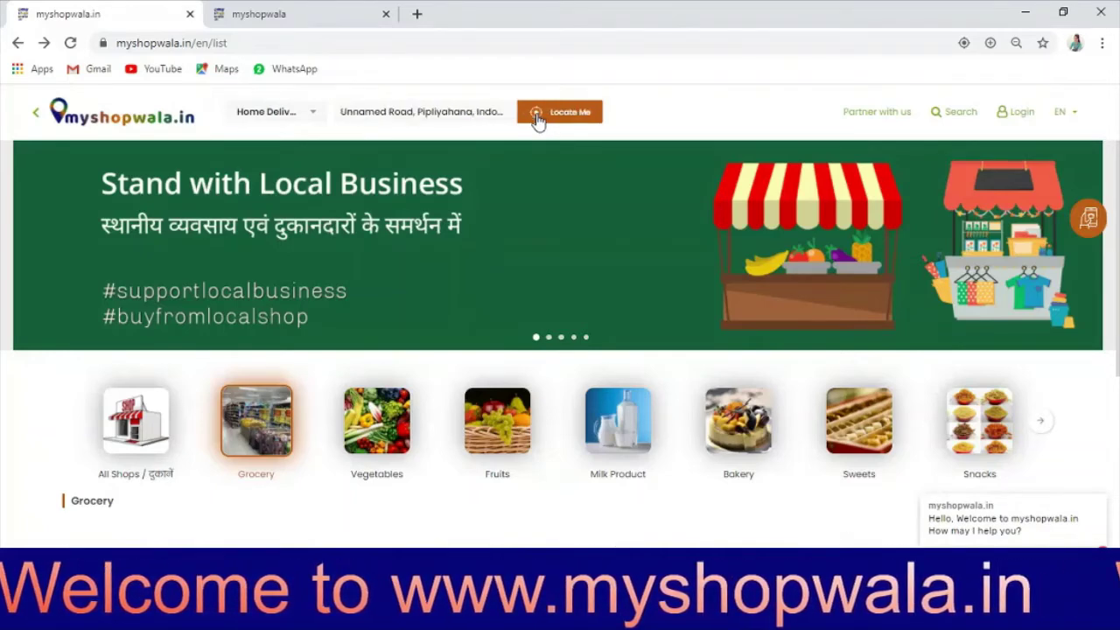
{"action": "scroll", "coordinate": [584, 350], "scroll_direction": "down", "scroll_amount": 1}
{"action": "scroll", "coordinate": [585, 350], "scroll_direction": "down", "scroll_amount": 2}
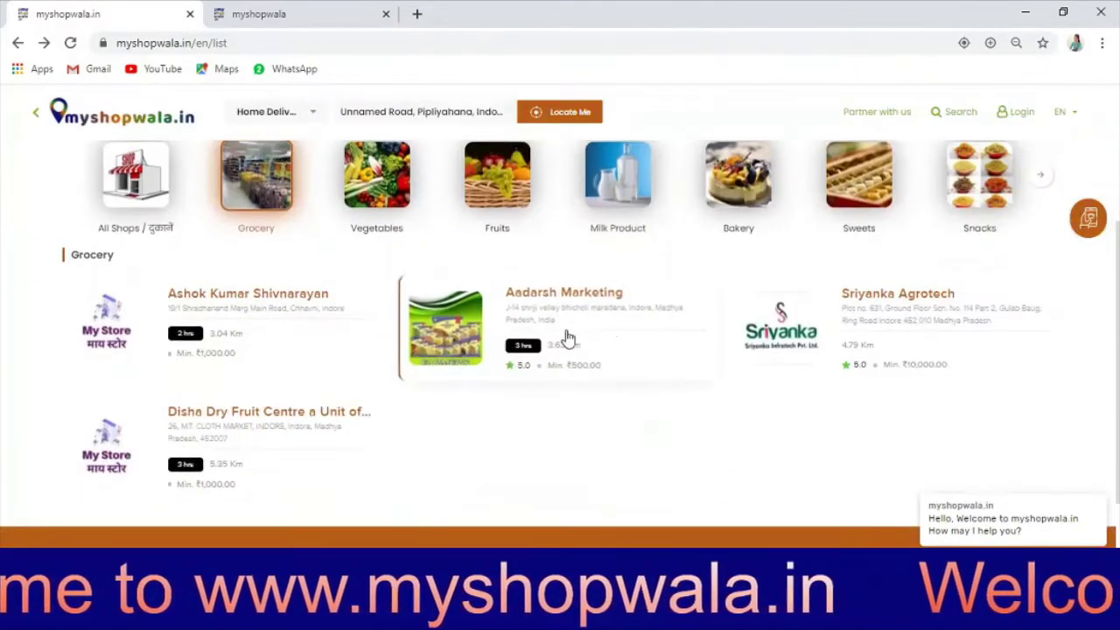
- Open the Aadarsh Marketing store and examine the items, prices and discounts in its Pulses category
{"action": "left_click", "coordinate": [614, 325]}
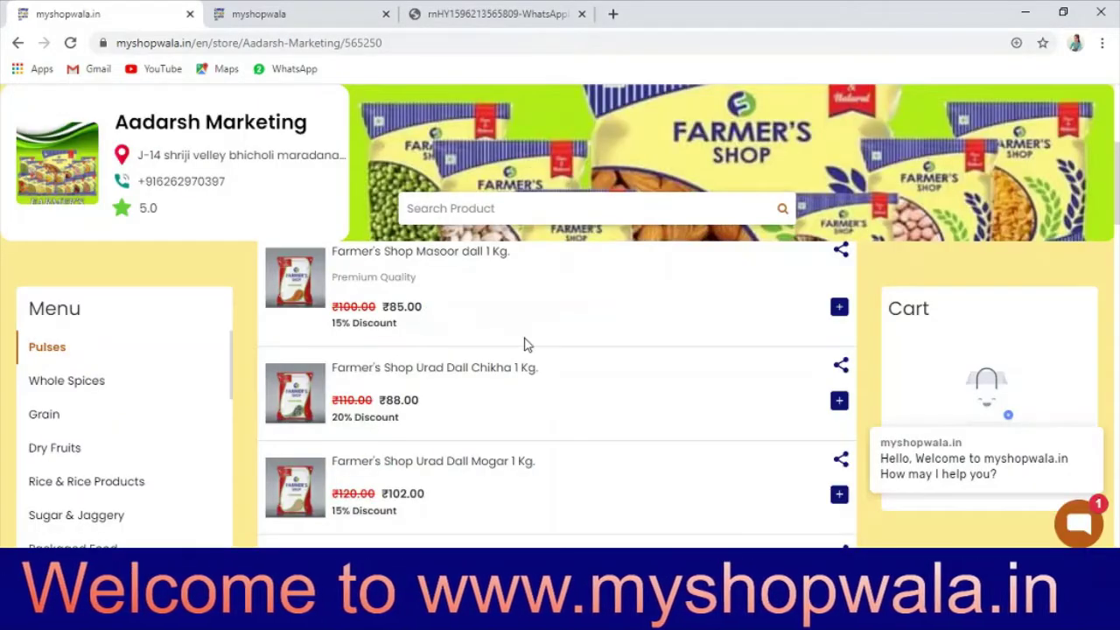
{"action": "scroll", "coordinate": [528, 345], "scroll_direction": "up", "scroll_amount": 2}
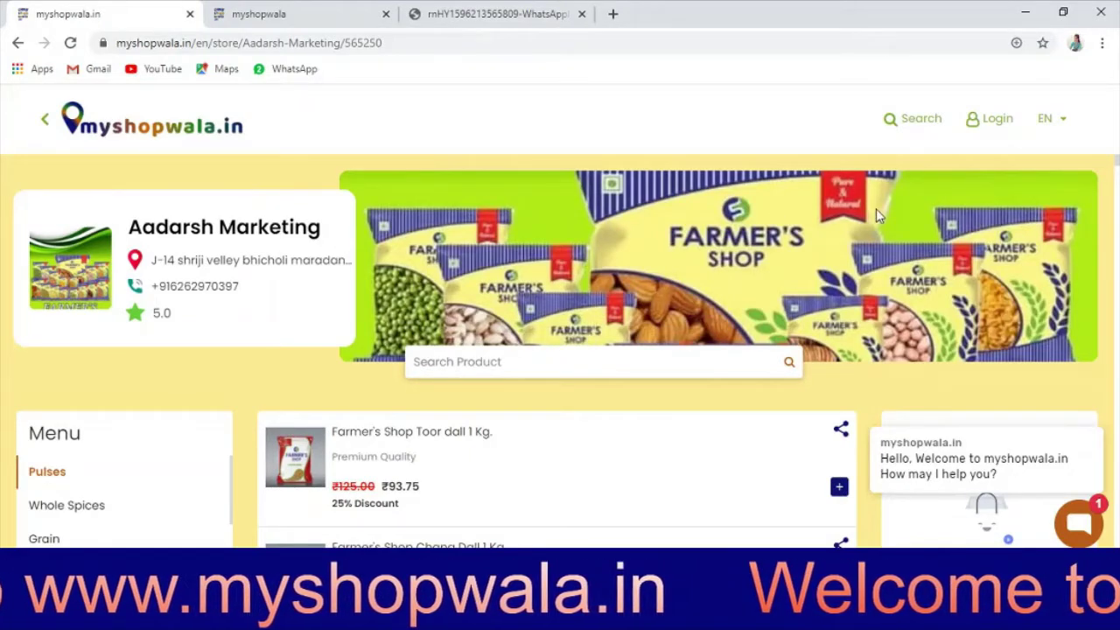
{"action": "scroll", "coordinate": [787, 302], "scroll_direction": "down", "scroll_amount": 2}
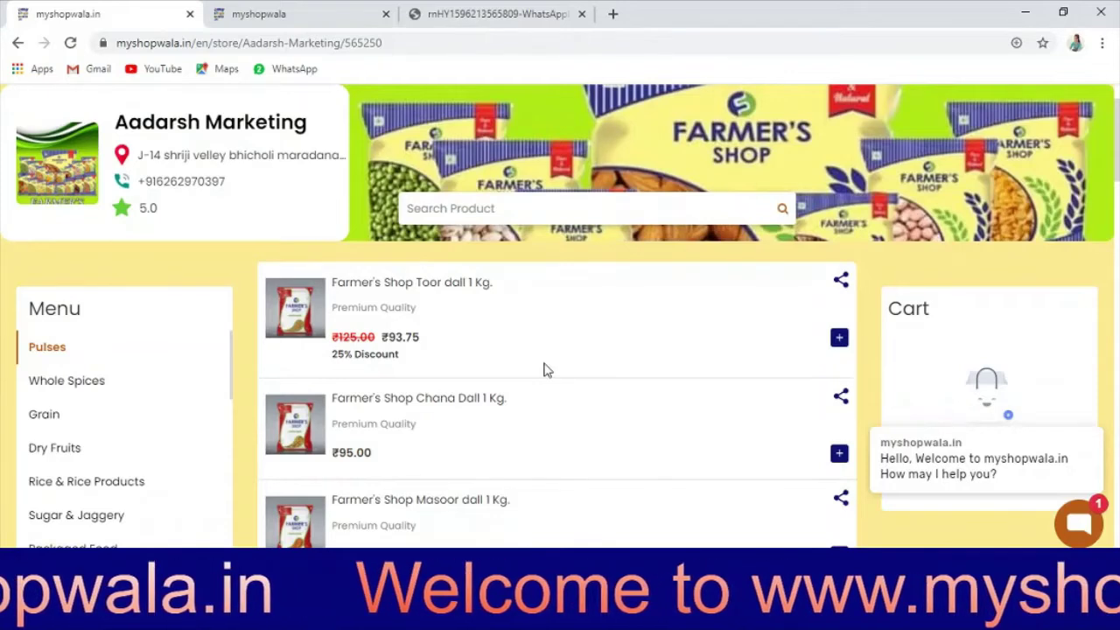
{"action": "scroll", "coordinate": [575, 368], "scroll_direction": "down", "scroll_amount": 3}
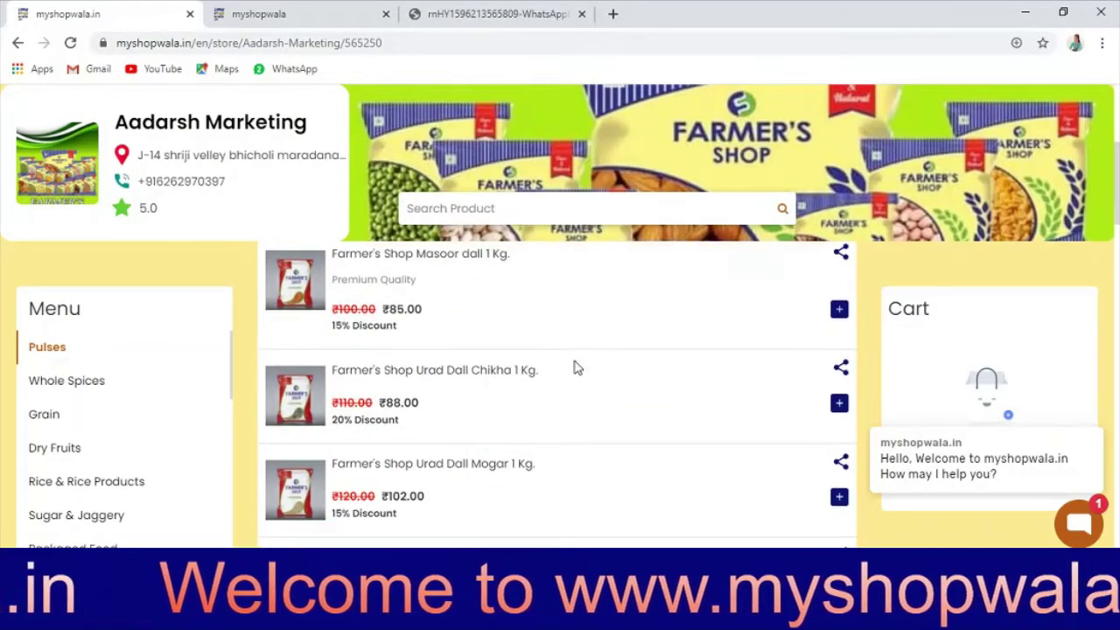
{"action": "scroll", "coordinate": [575, 368], "scroll_direction": "up", "scroll_amount": 6}
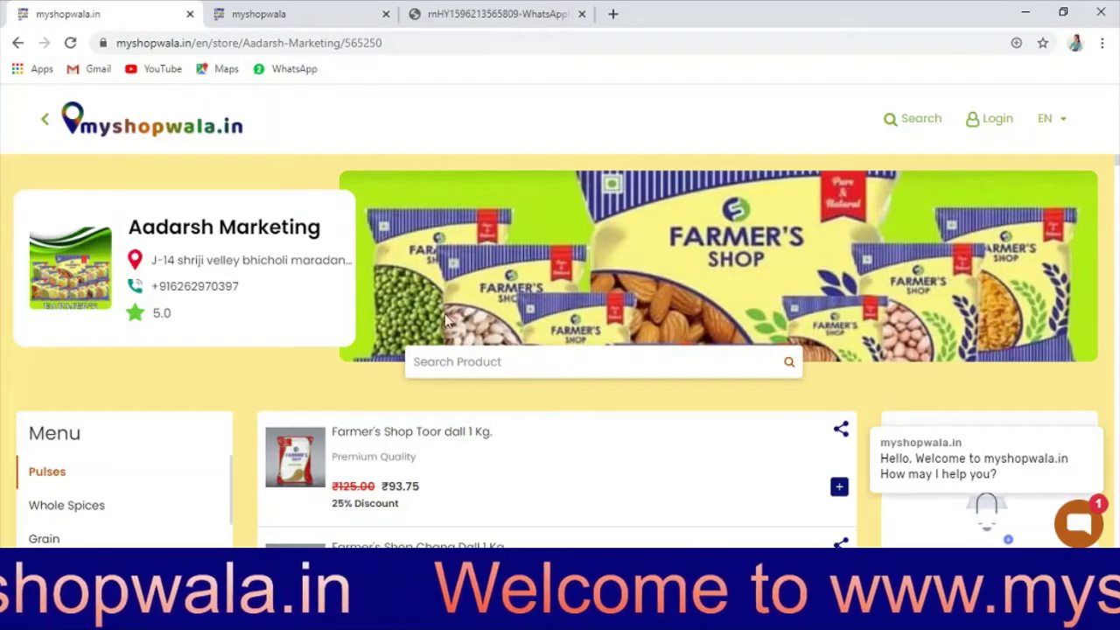
{"action": "scroll", "coordinate": [446, 315], "scroll_direction": "down", "scroll_amount": 3}
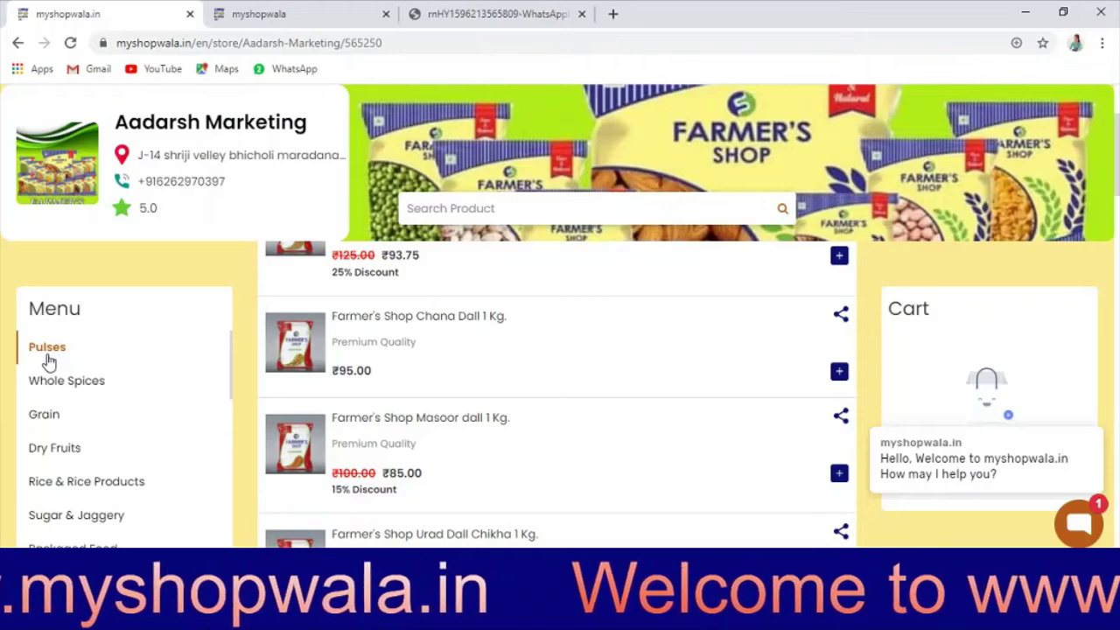
{"action": "scroll", "coordinate": [363, 430], "scroll_direction": "up", "scroll_amount": 3}
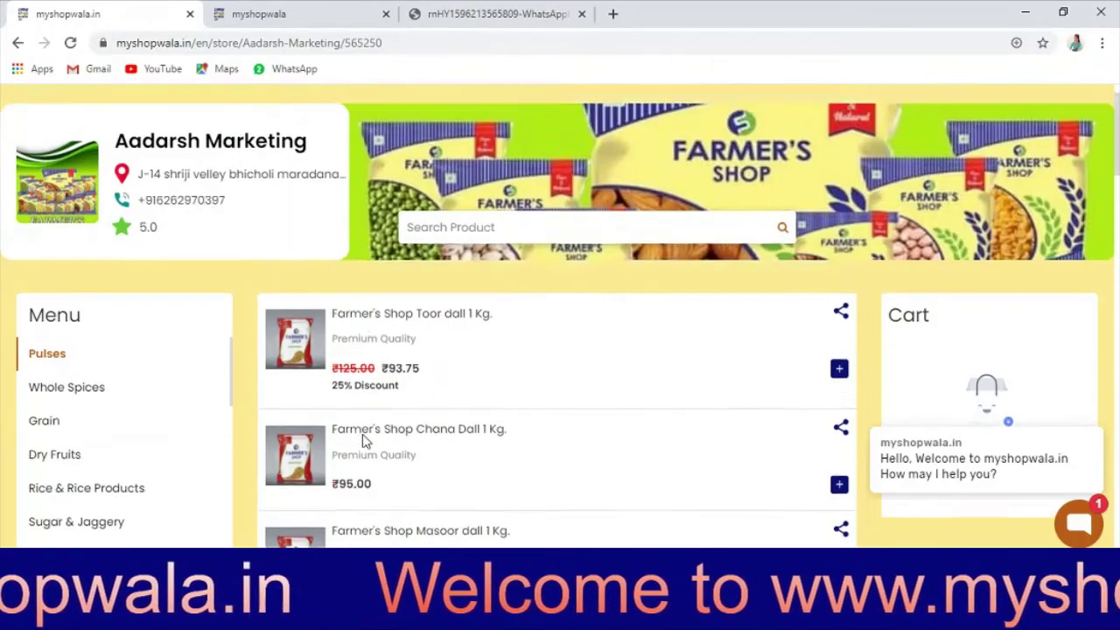
{"action": "scroll", "coordinate": [431, 445], "scroll_direction": "down", "scroll_amount": 3}
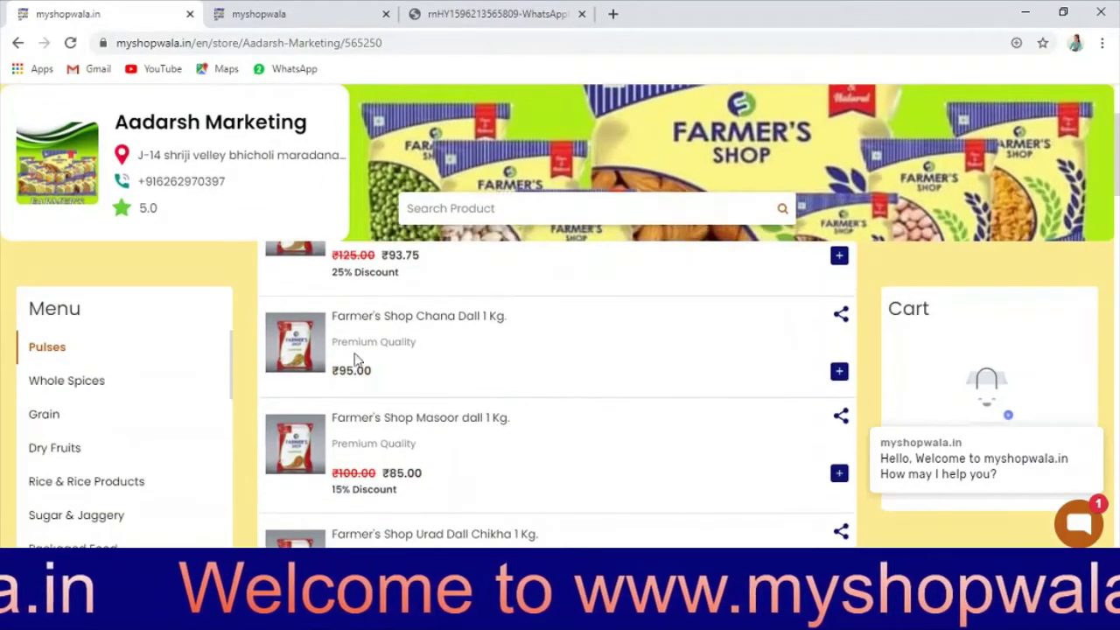
{"action": "scroll", "coordinate": [356, 349], "scroll_direction": "up", "scroll_amount": 1}
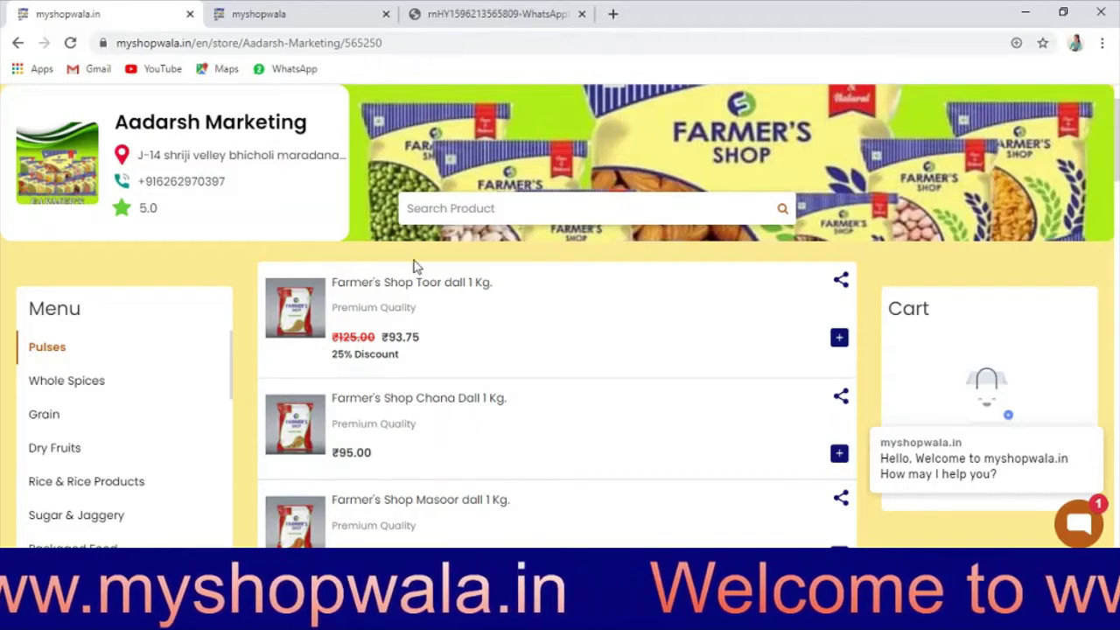
- Browse the store's Whole Spices and Grain categories
{"action": "left_click", "coordinate": [112, 394]}
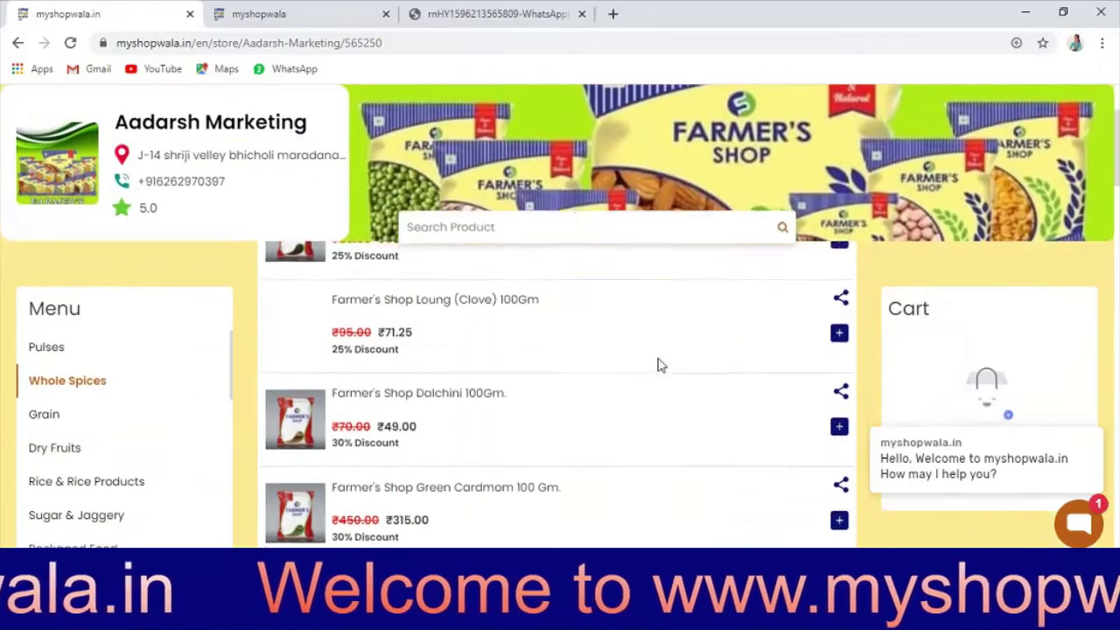
{"action": "scroll", "coordinate": [661, 365], "scroll_direction": "down", "scroll_amount": 2}
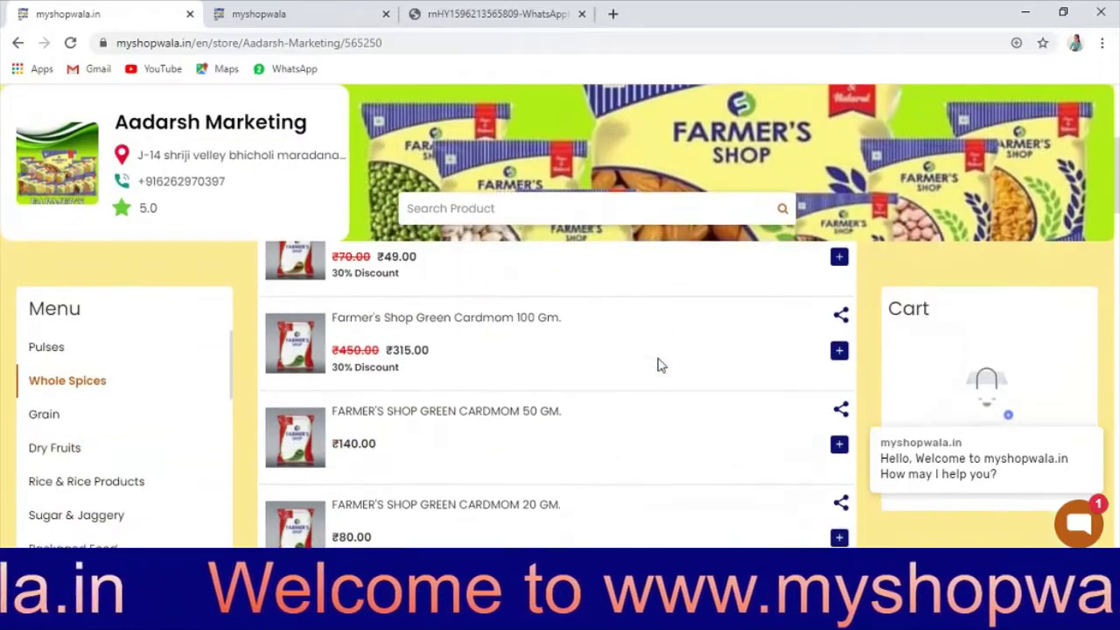
{"action": "left_click", "coordinate": [48, 417]}
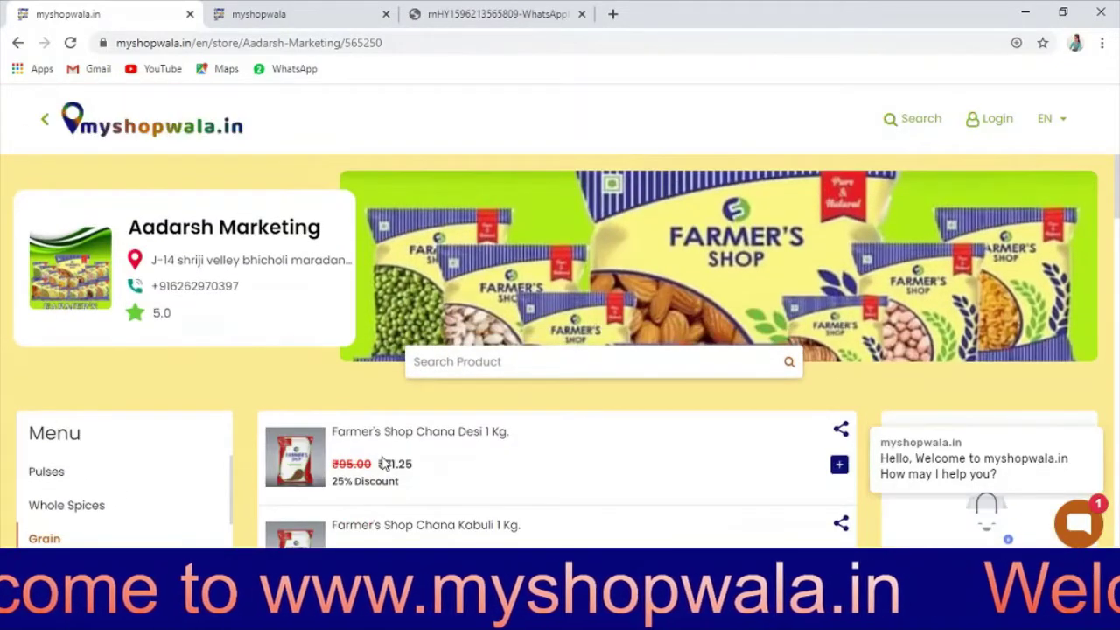
{"action": "scroll", "coordinate": [407, 473], "scroll_direction": "down", "scroll_amount": 3}
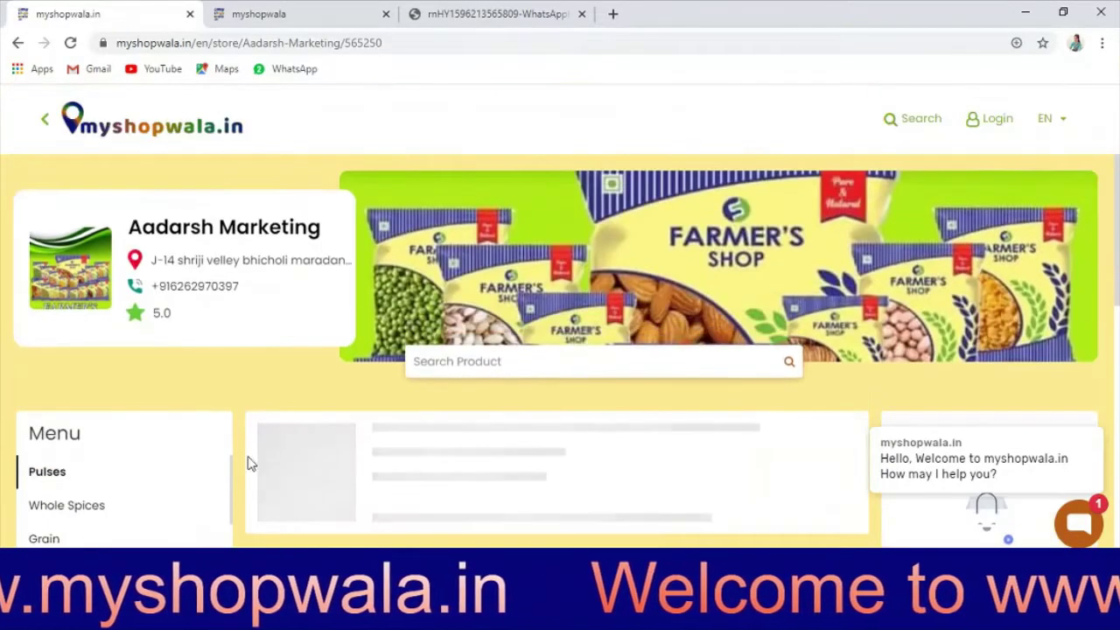
- Look through the products and prices in the store's Dry Fruits category
{"action": "scroll", "coordinate": [408, 459], "scroll_direction": "down", "scroll_amount": 7}
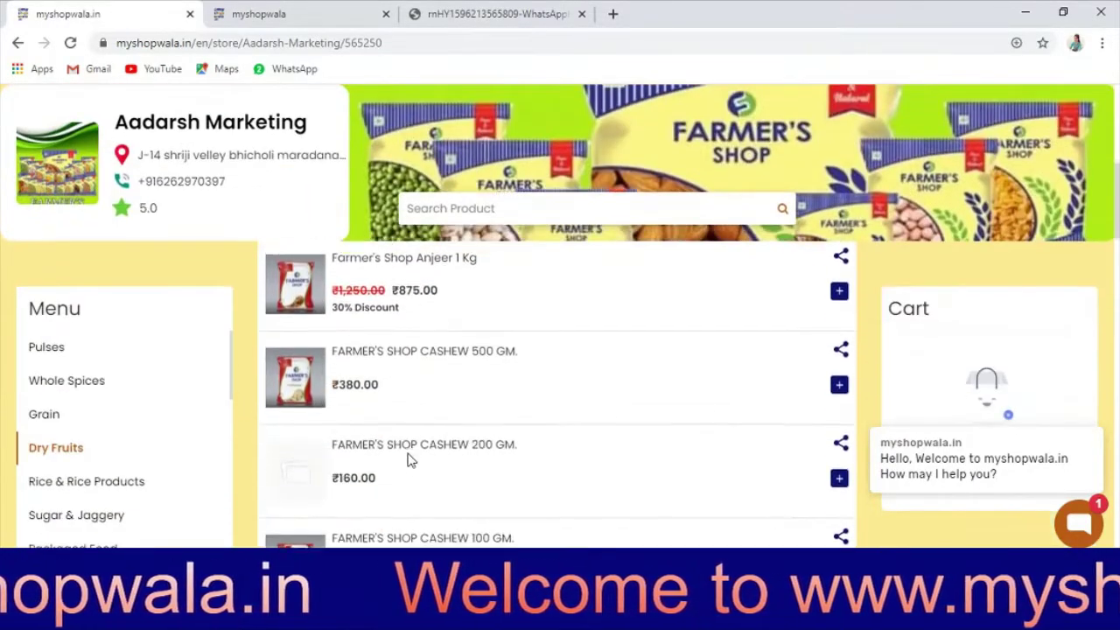
{"action": "scroll", "coordinate": [403, 457], "scroll_direction": "down", "scroll_amount": 3}
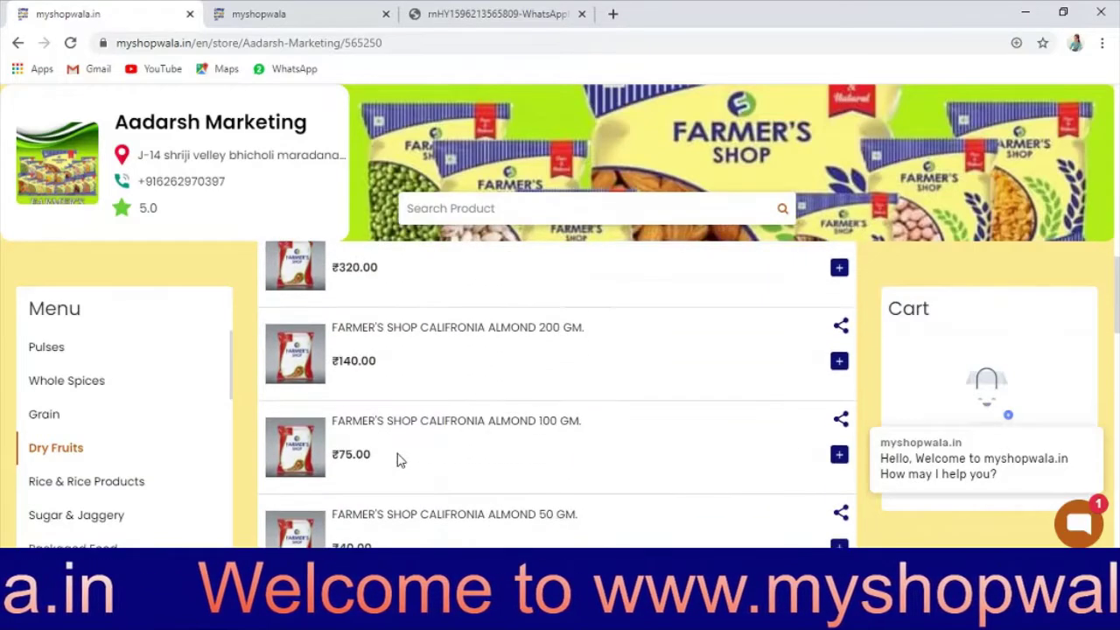
{"action": "scroll", "coordinate": [385, 450], "scroll_direction": "up", "scroll_amount": 10}
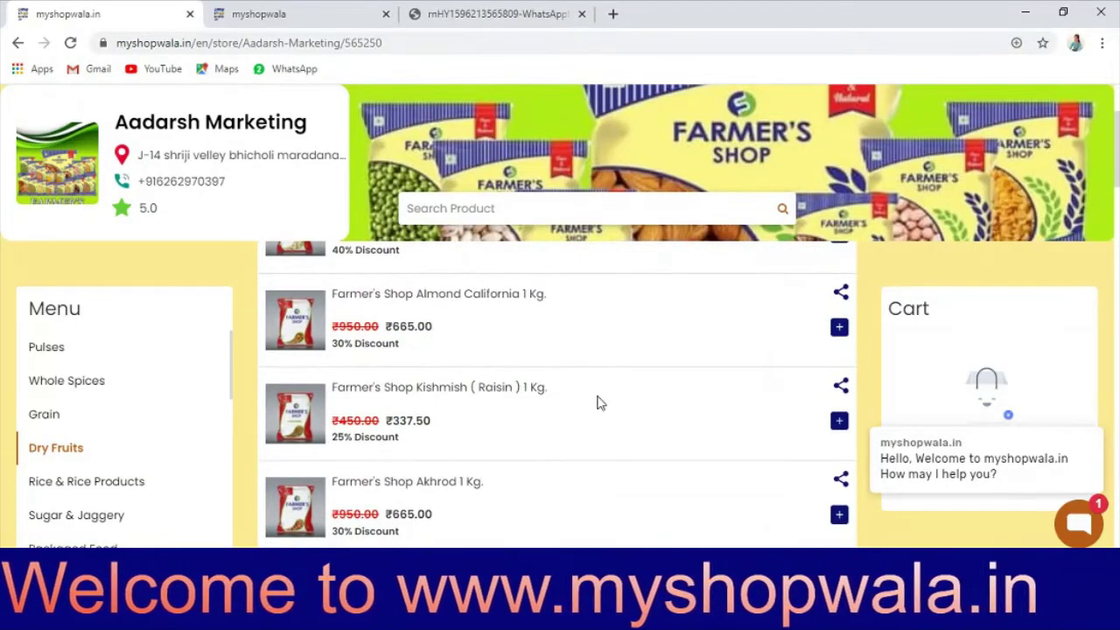
- Log in to the merchant dashboard on orders.myshopwala.in with the prefilled credentials and look over its navigation sections
{"action": "scroll", "coordinate": [560, 401], "scroll_direction": "up", "scroll_amount": 5}
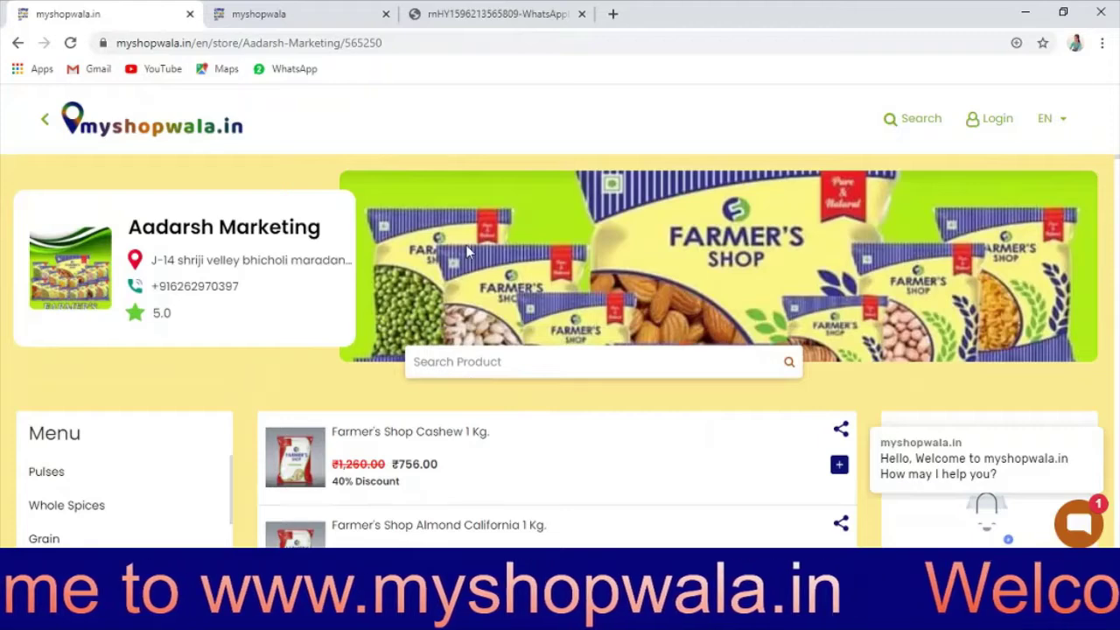
{"action": "left_click", "coordinate": [304, 17]}
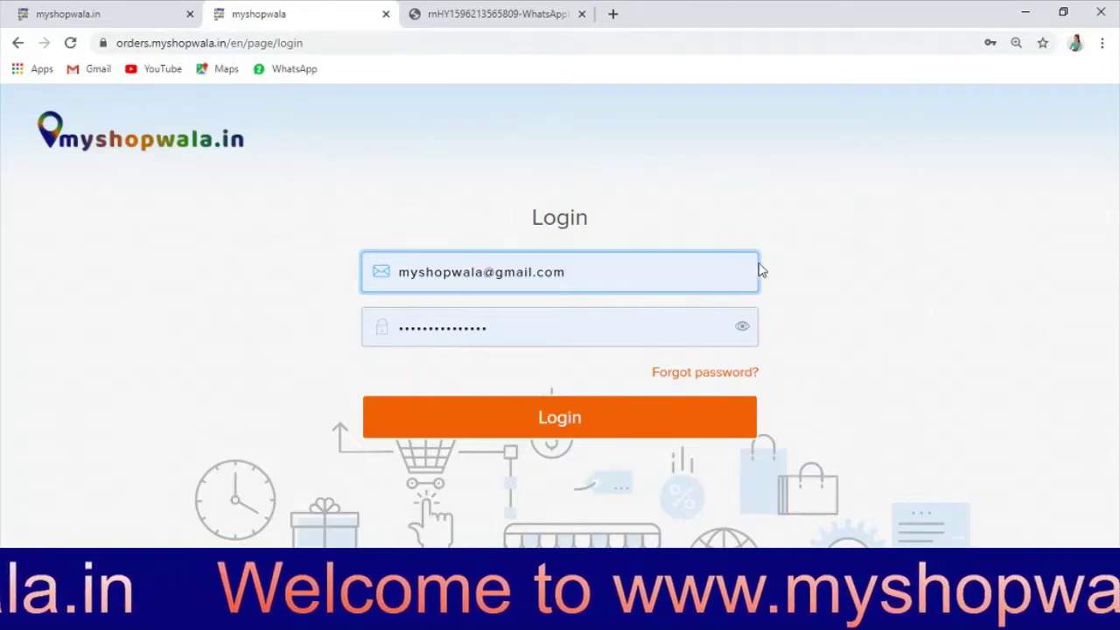
{"action": "left_click", "coordinate": [577, 424]}
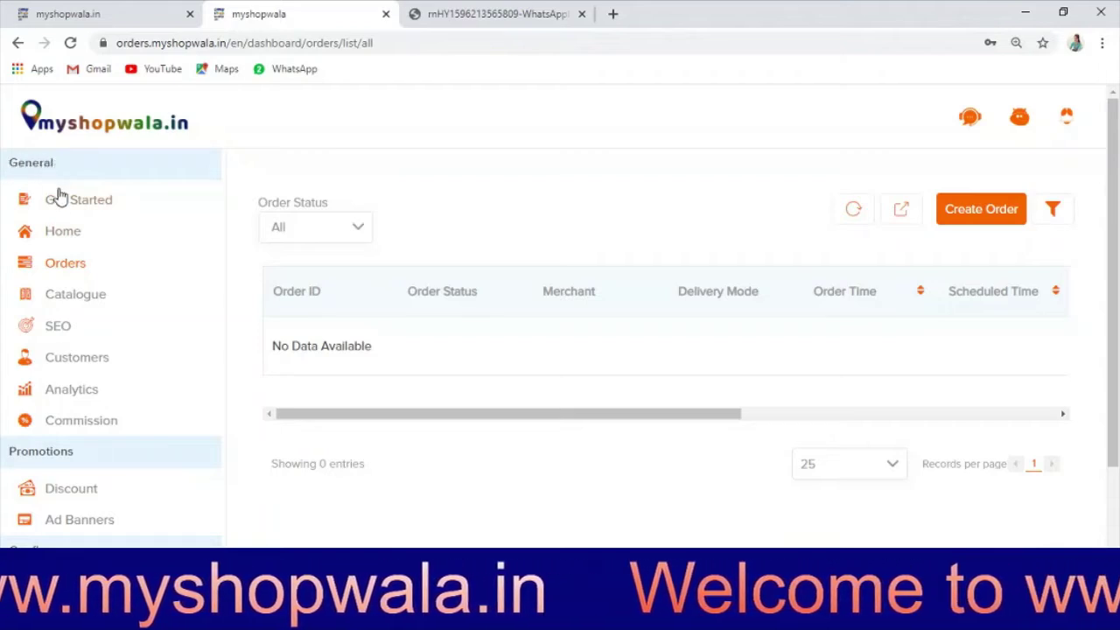
{"action": "scroll", "coordinate": [50, 455], "scroll_direction": "down", "scroll_amount": 1}
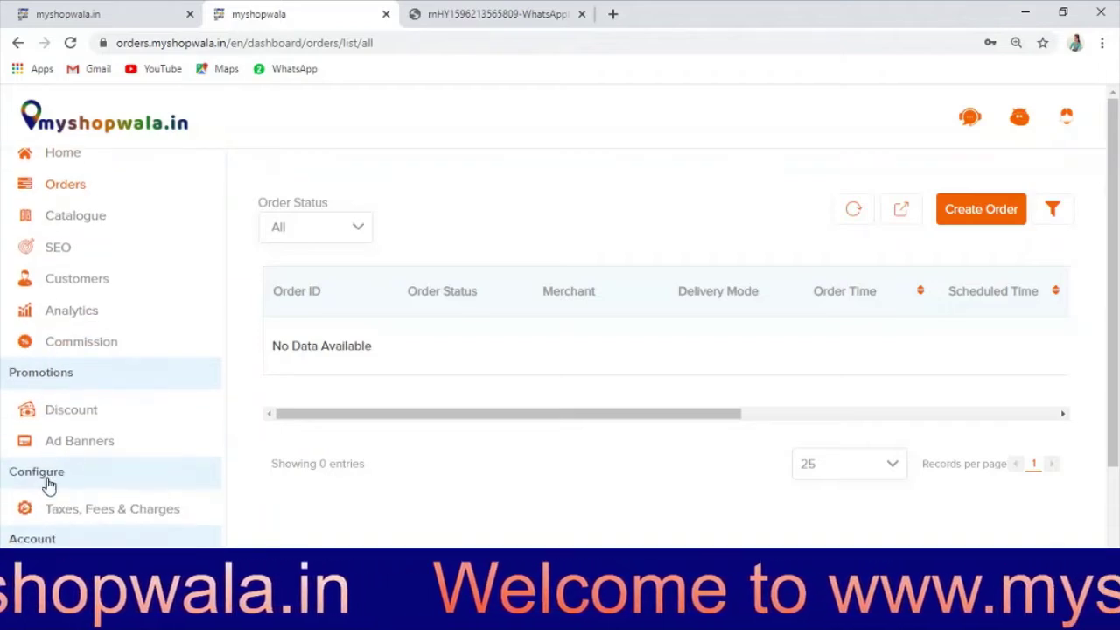
{"action": "scroll", "coordinate": [76, 467], "scroll_direction": "up", "scroll_amount": 1}
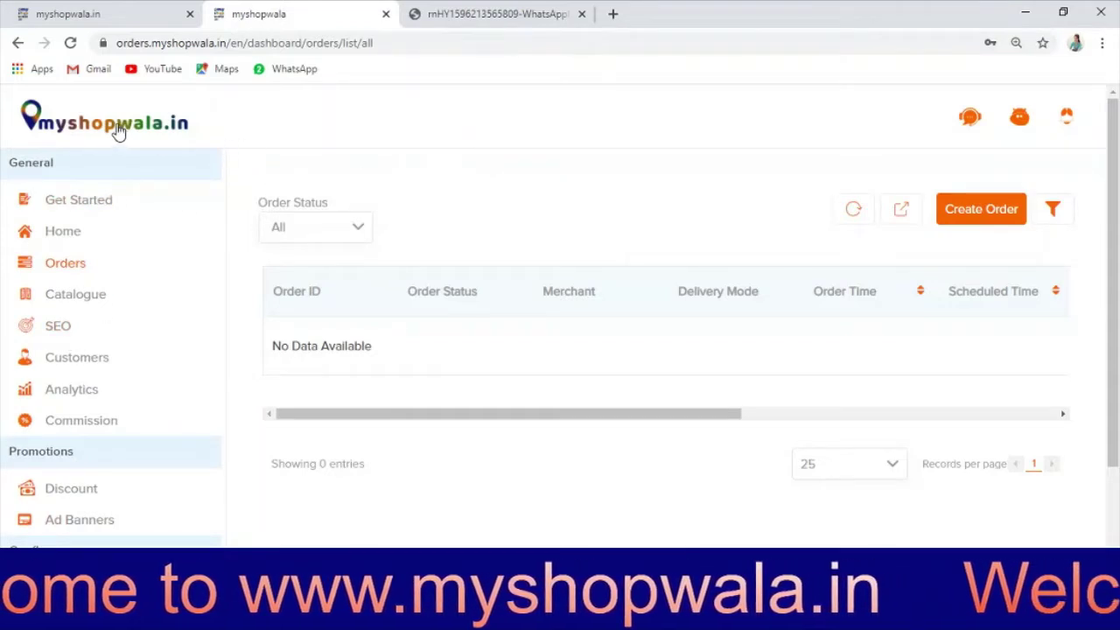
- Send the messages "hwllo" and "hello" in the Myshopwala support chat and close the chat
{"action": "left_click", "coordinate": [971, 120]}
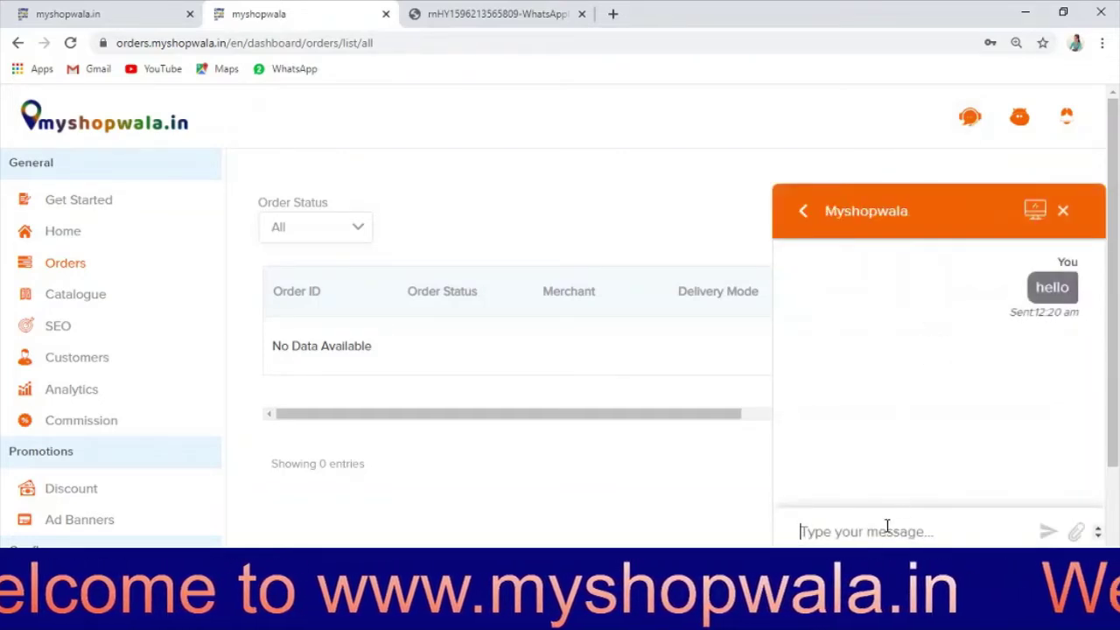
{"action": "type", "text": "hwllo"}
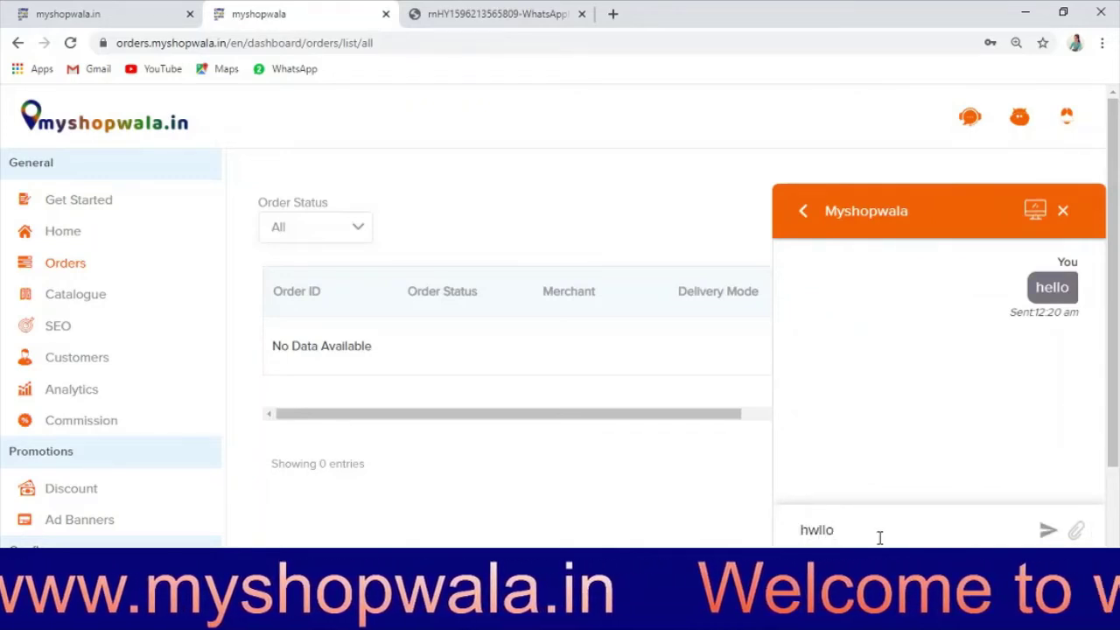
{"action": "key", "text": "Return"}
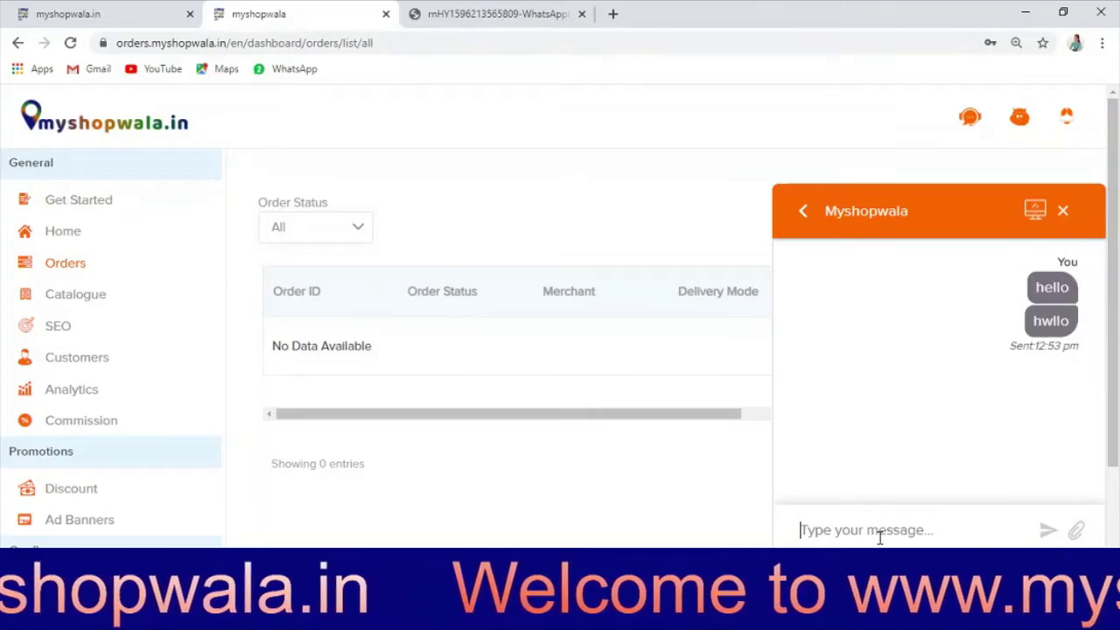
{"action": "type", "text": "hello"}
{"action": "key", "text": "Return"}
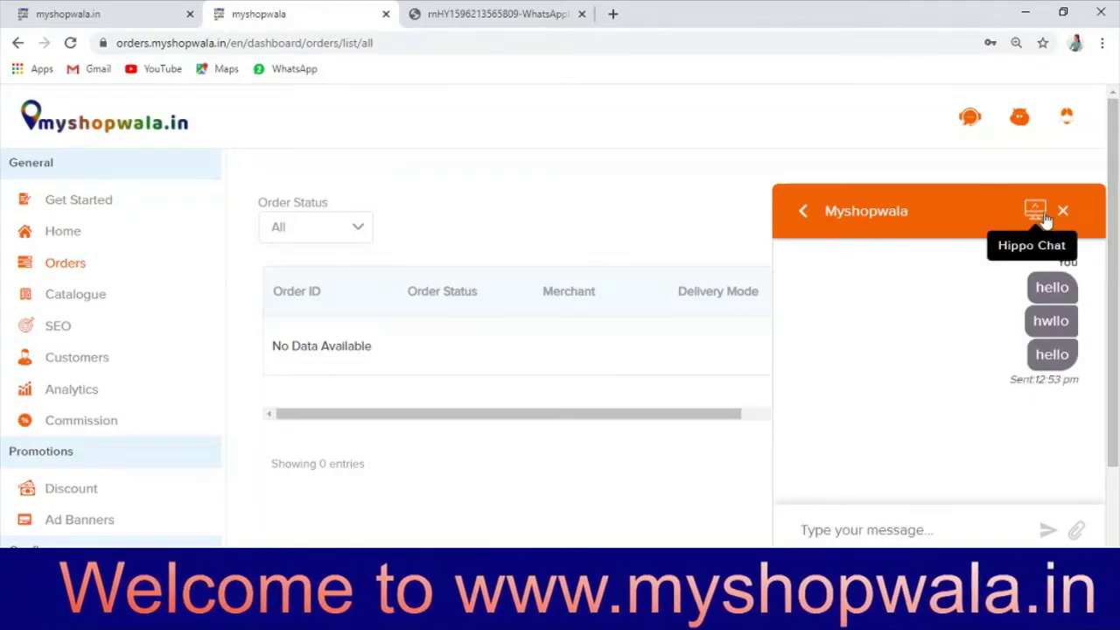
{"action": "left_click", "coordinate": [1063, 212]}
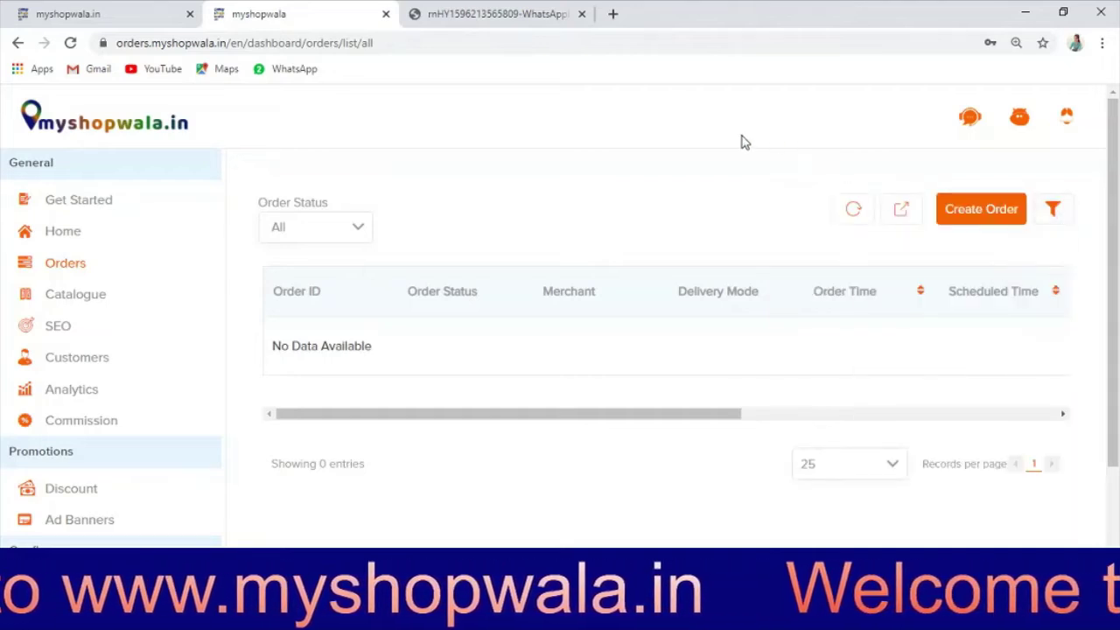
- View the chat dashboard and the notifications of the merchant account, closing each one after viewing
{"action": "left_click", "coordinate": [1020, 123]}
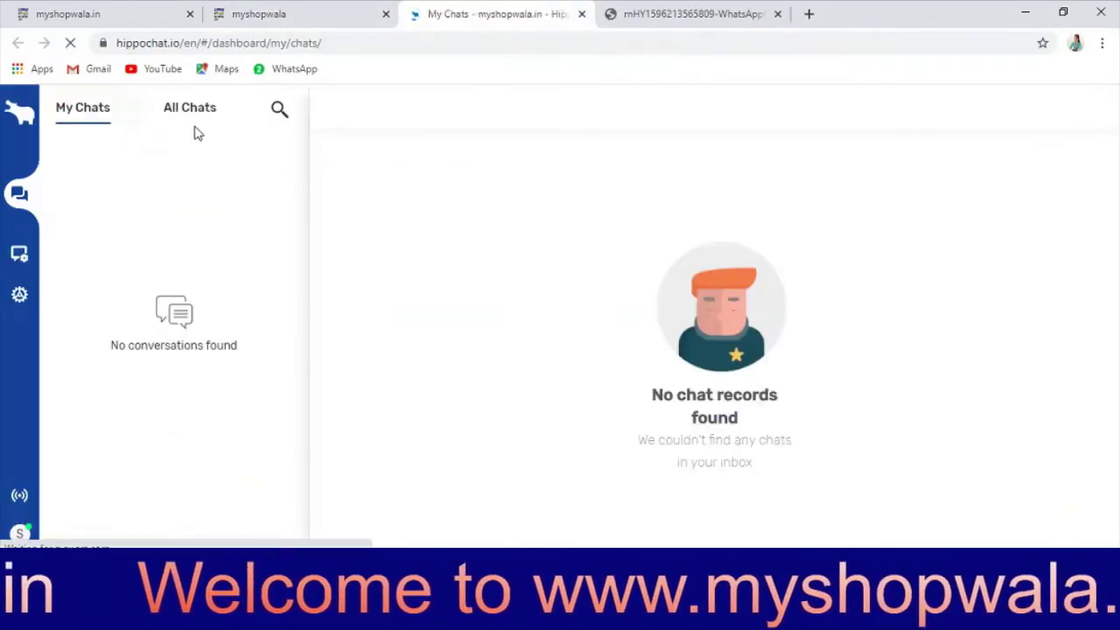
{"action": "left_click", "coordinate": [582, 14]}
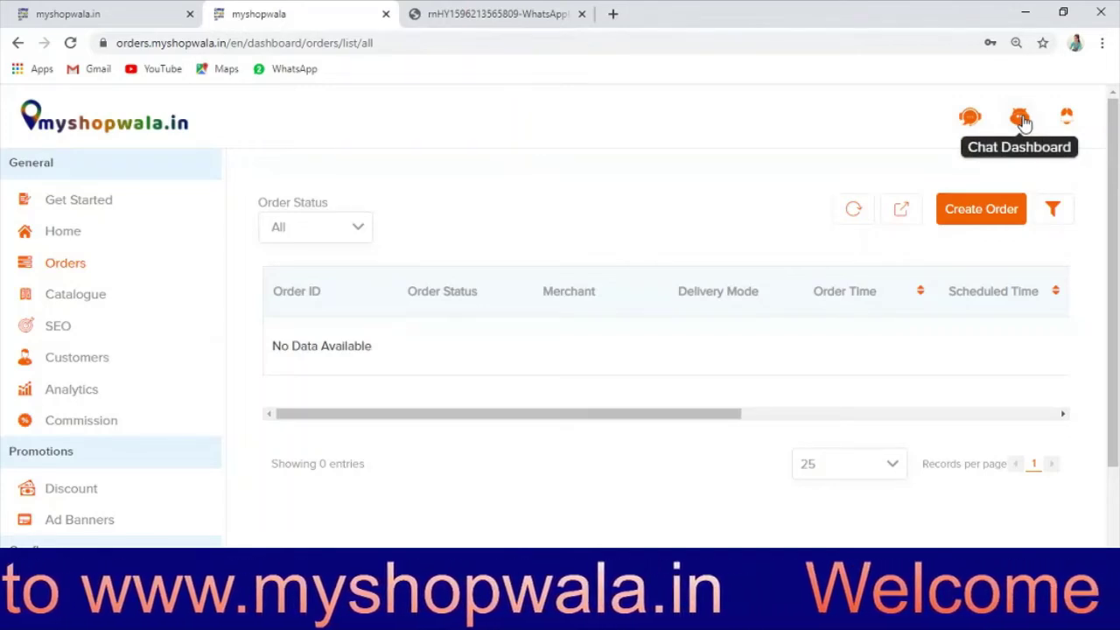
{"action": "left_click", "coordinate": [1068, 122]}
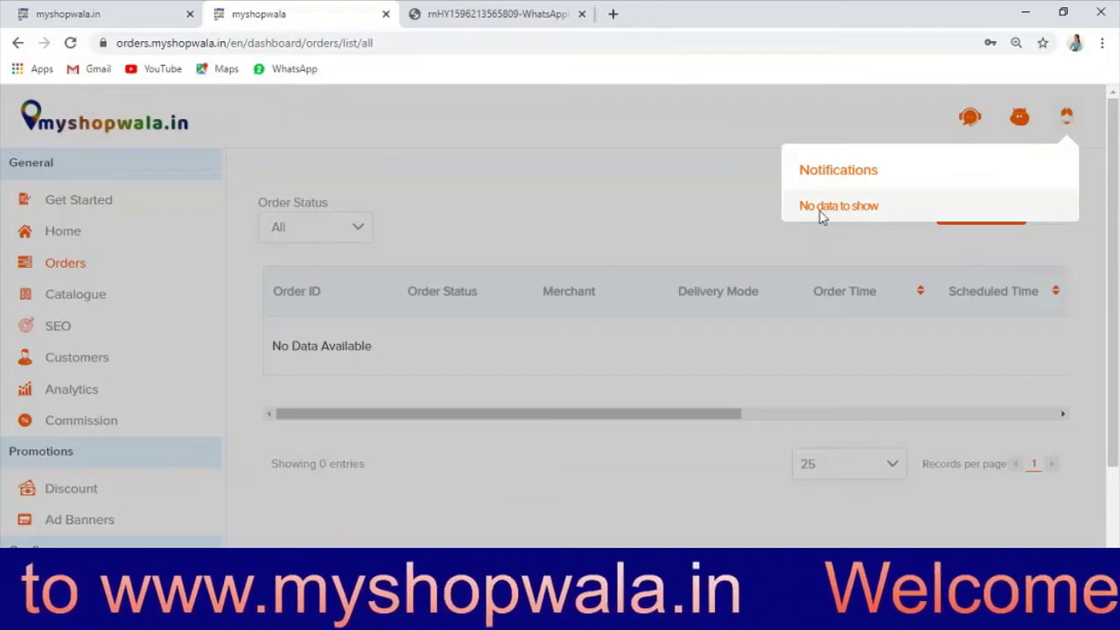
{"action": "left_click", "coordinate": [609, 140]}
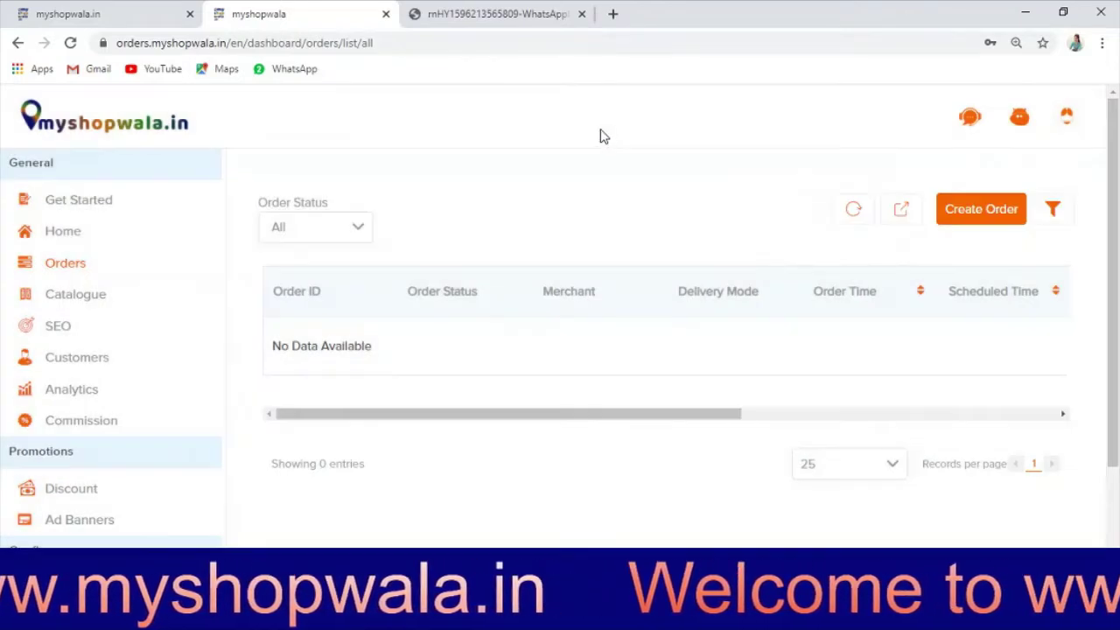
- Open the retail store setup in the Get Started guide and examine its store name and address fields
{"action": "left_click", "coordinate": [60, 212]}
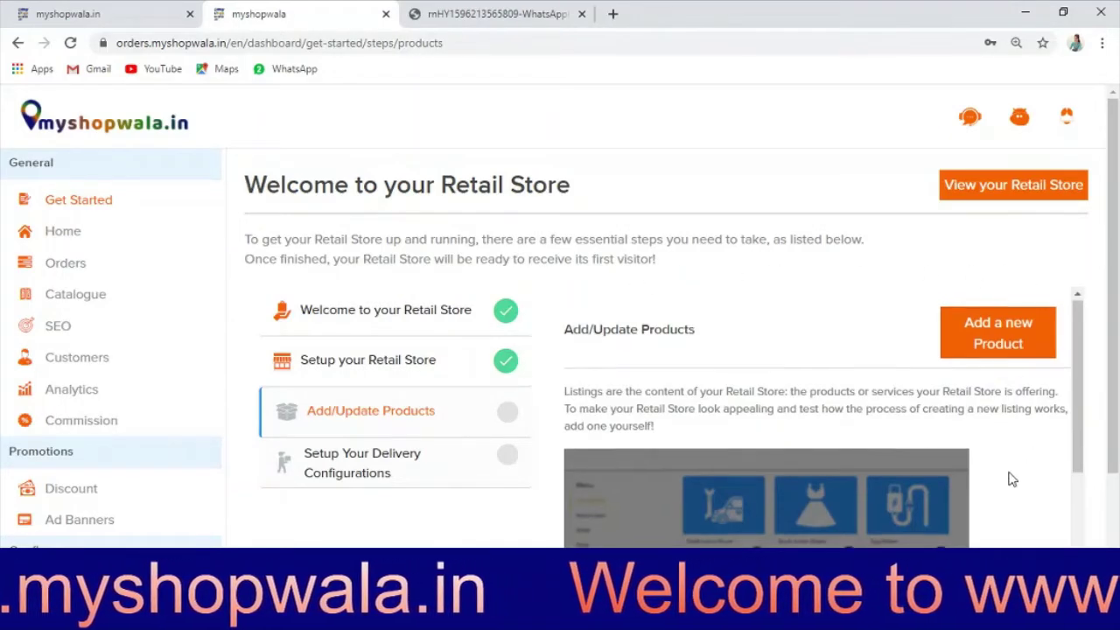
{"action": "scroll", "coordinate": [1011, 480], "scroll_direction": "down", "scroll_amount": 1}
{"action": "left_click", "coordinate": [343, 367]}
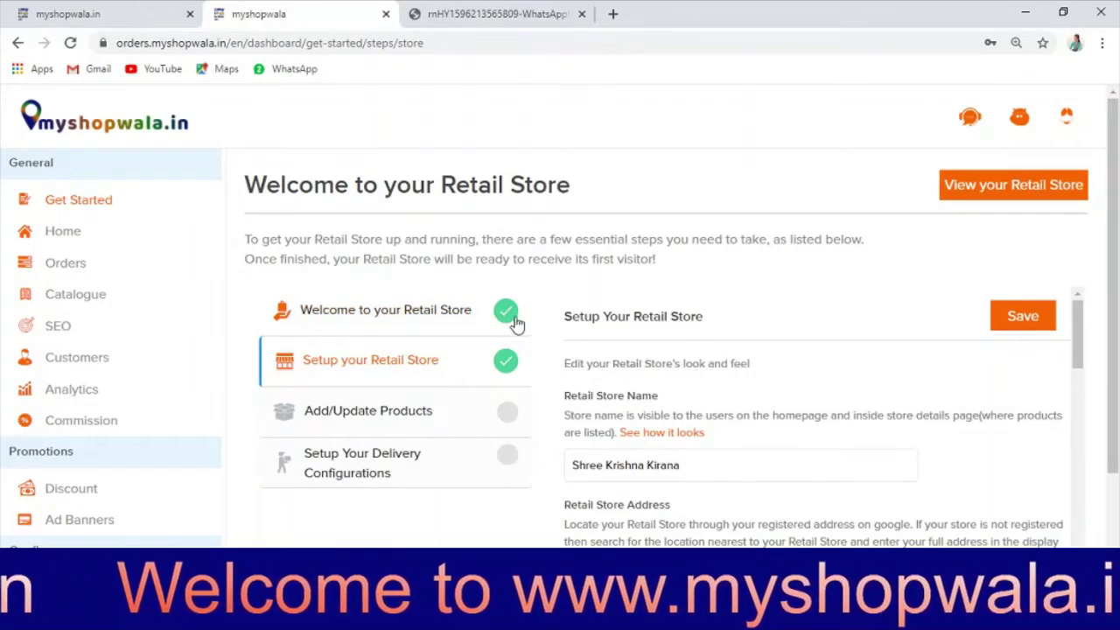
{"action": "scroll", "coordinate": [392, 376], "scroll_direction": "down", "scroll_amount": 1}
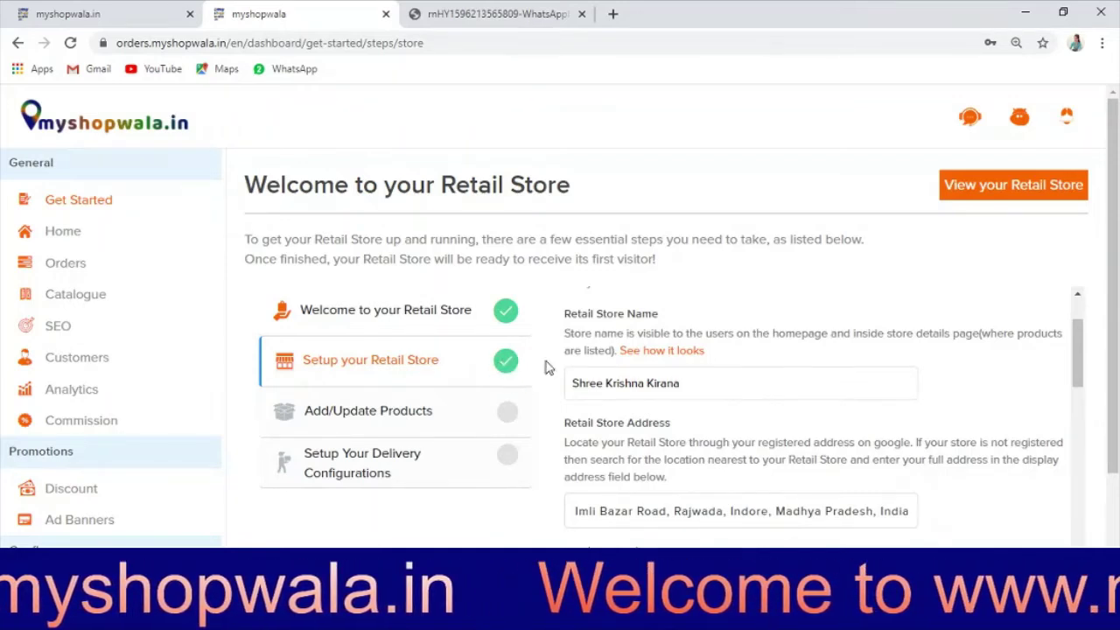
{"action": "scroll", "coordinate": [781, 408], "scroll_direction": "down", "scroll_amount": 2}
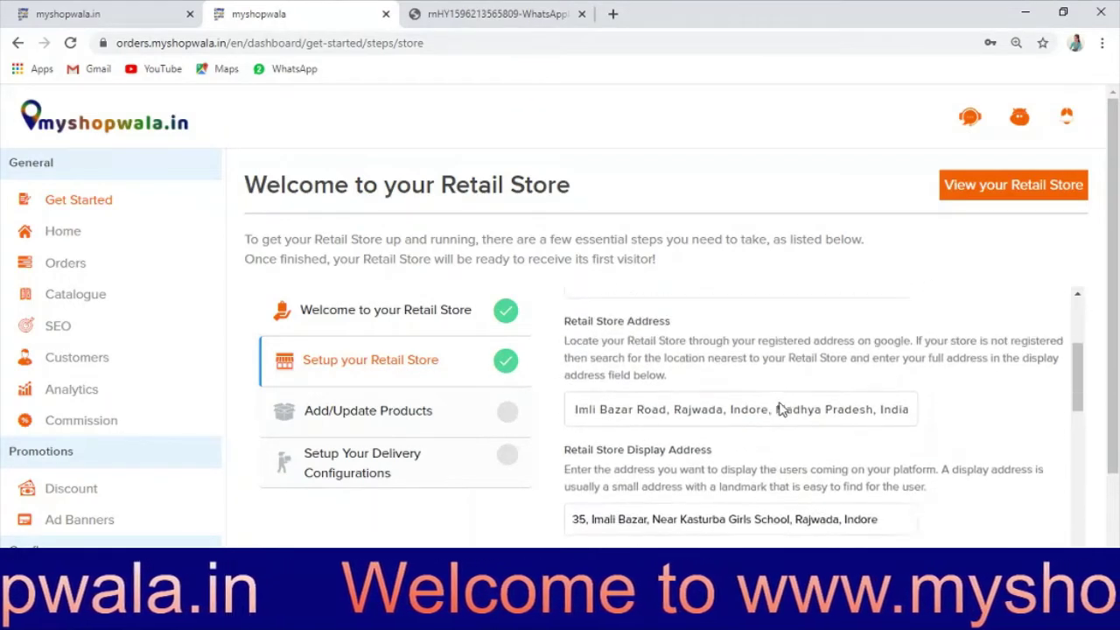
{"action": "scroll", "coordinate": [781, 408], "scroll_direction": "up", "scroll_amount": 3}
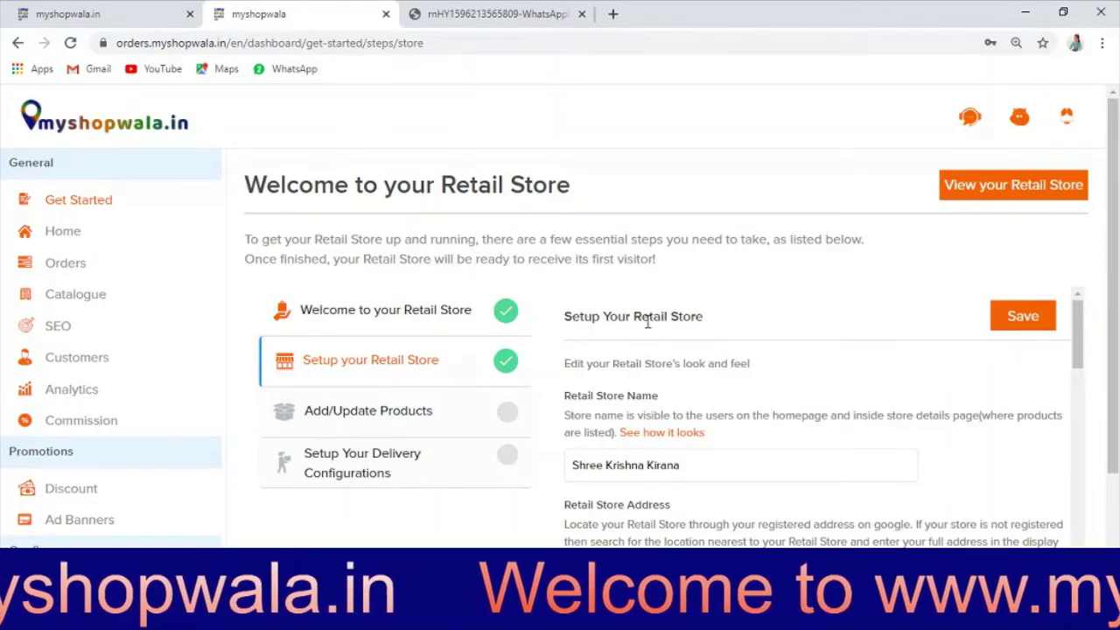
{"action": "scroll", "coordinate": [805, 333], "scroll_direction": "down", "scroll_amount": 1}
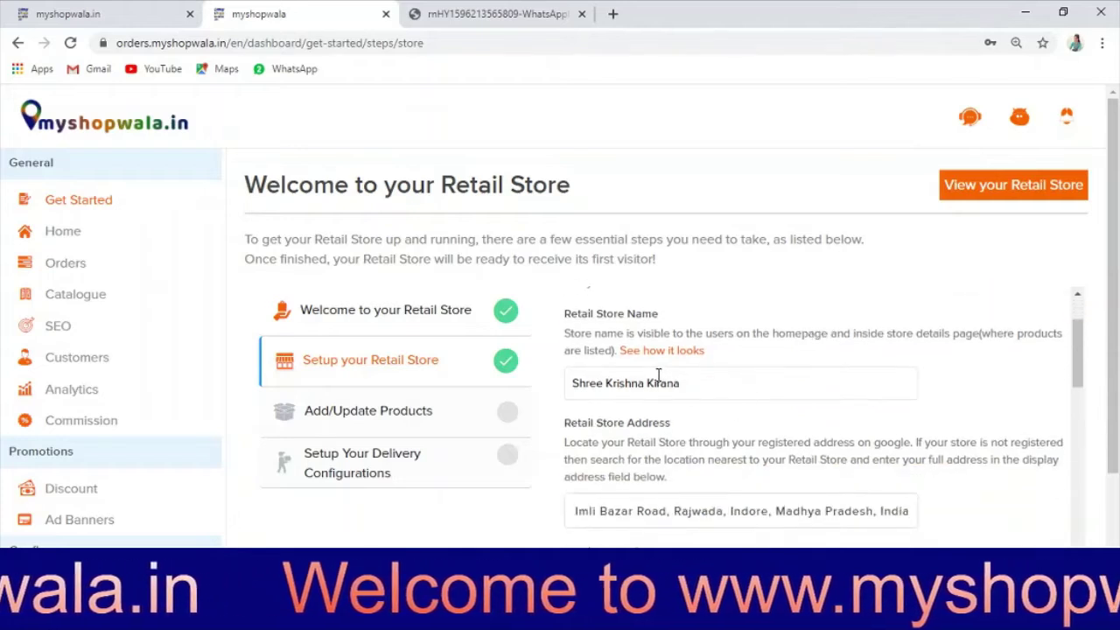
{"action": "left_click", "coordinate": [714, 387]}
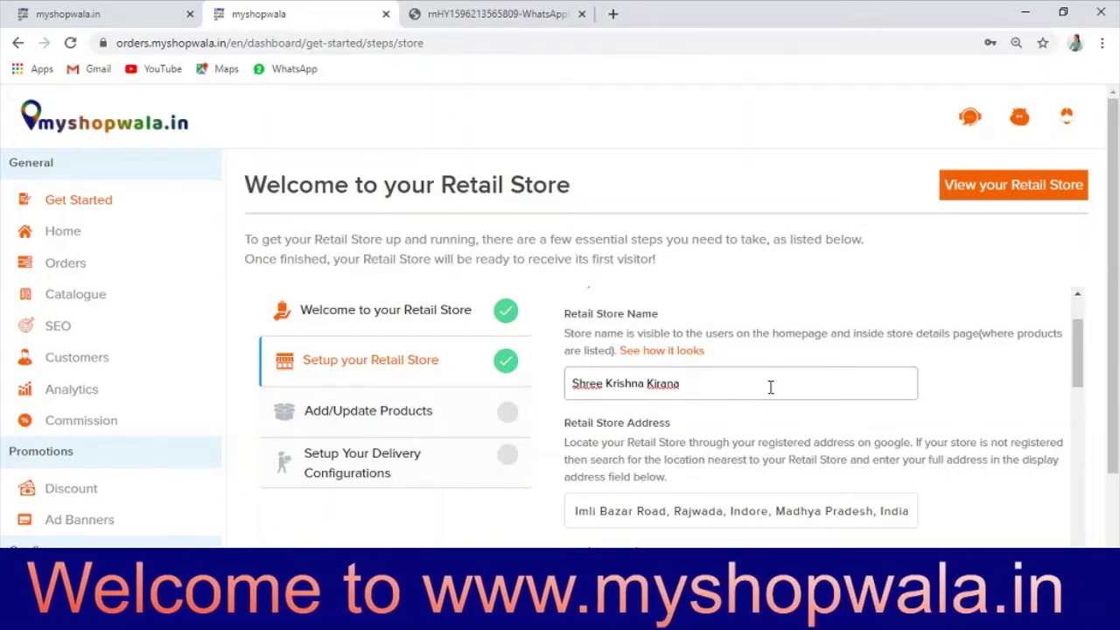
{"action": "left_click", "coordinate": [586, 420]}
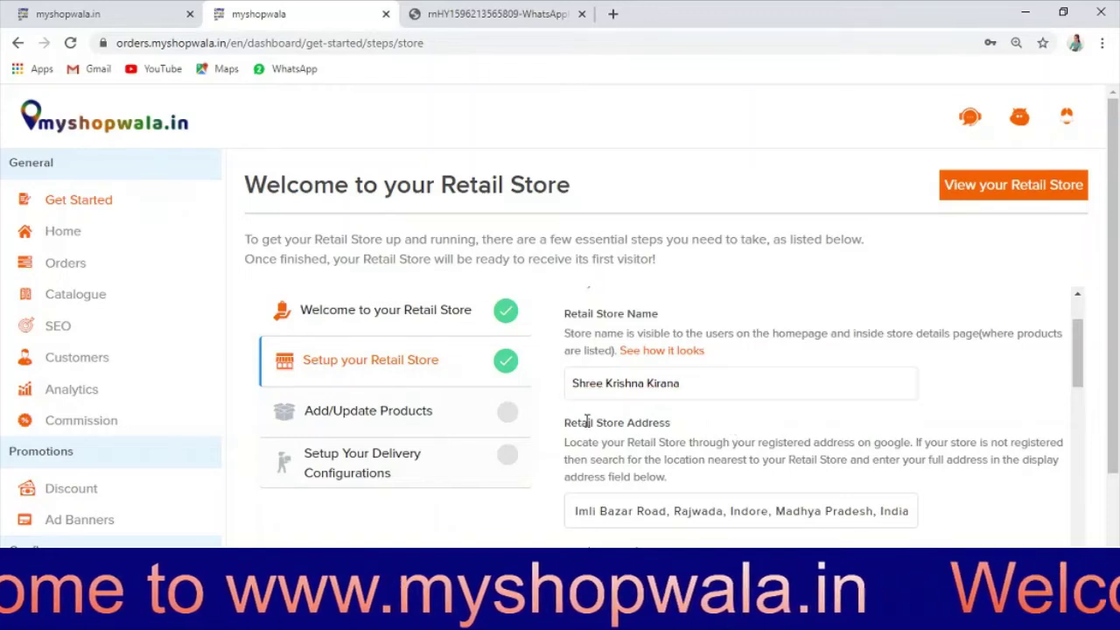
- Clear the existing entry from the Retail Store Address field of the store setup form
{"action": "left_click_drag", "start_coordinate": [564, 417], "coordinate": [806, 423]}
{"action": "scroll", "coordinate": [806, 422], "scroll_direction": "down", "scroll_amount": 2}
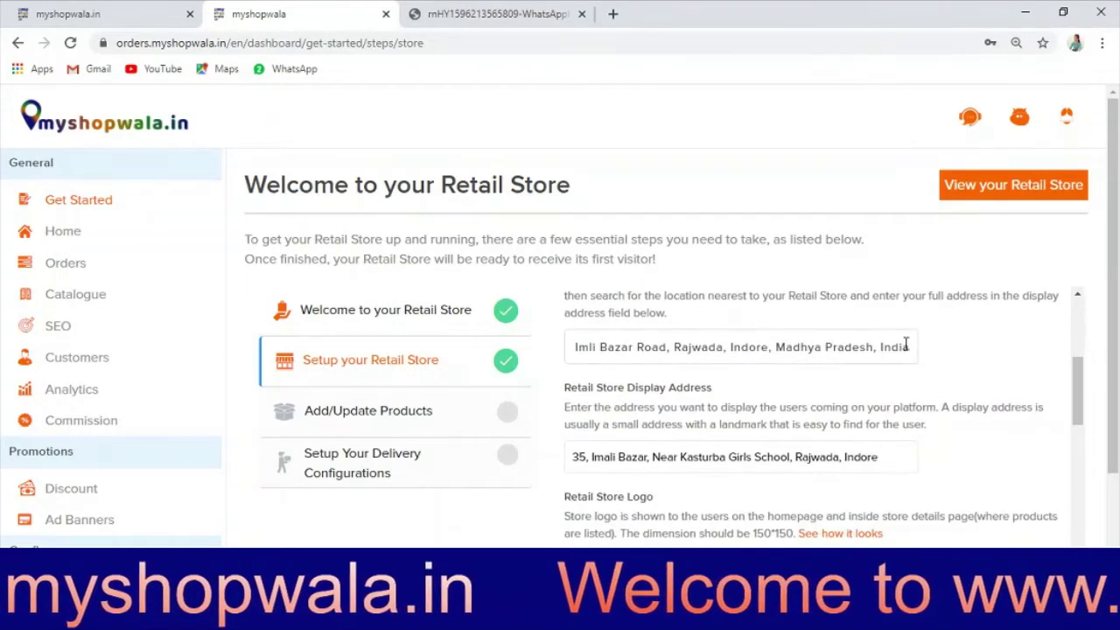
{"action": "left_click", "coordinate": [906, 348]}
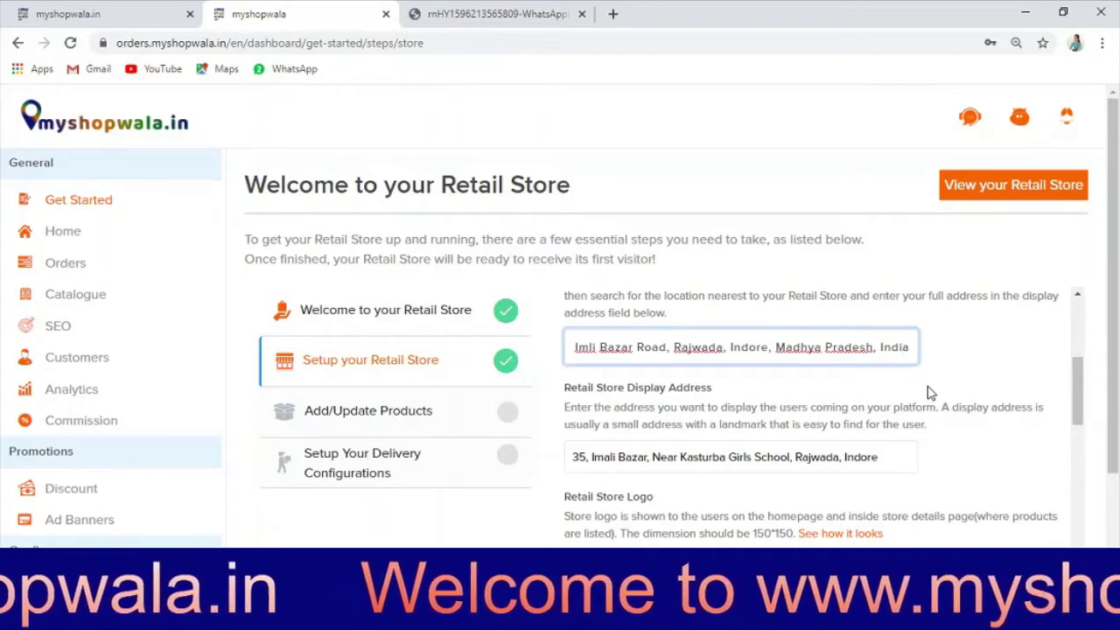
{"action": "key", "text": "BackSpace"}
{"action": "key", "text": "BackSpace"}
{"action": "key", "text": "BackSpace"}
{"action": "key", "text": "BackSpace"}
{"action": "key", "text": "BackSpace"}
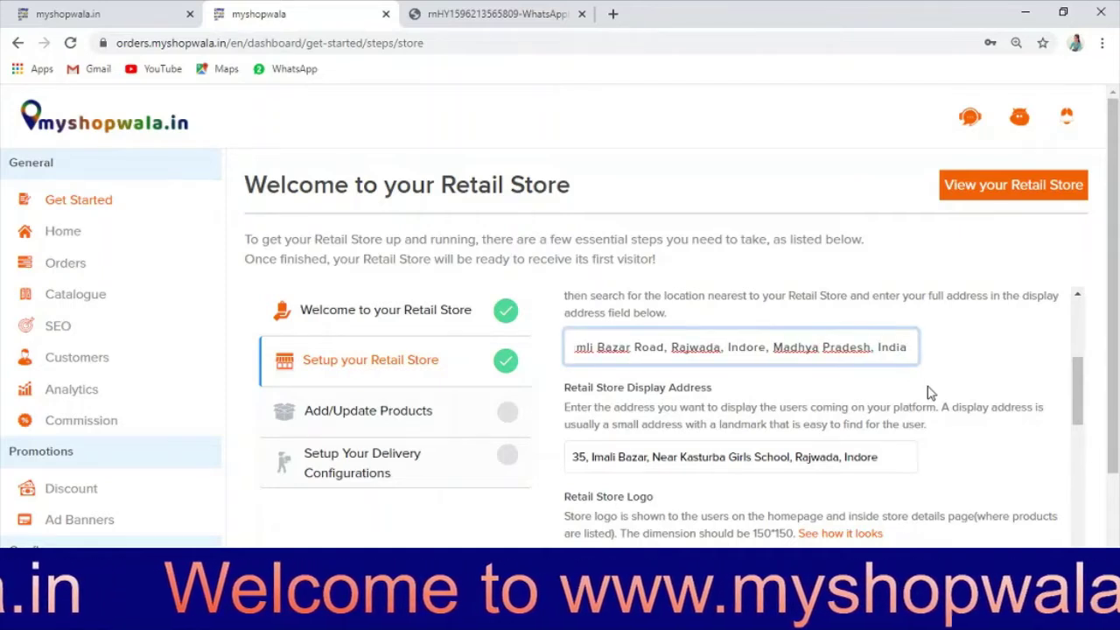
{"action": "key", "text": "BackSpace"}
{"action": "key", "text": "BackSpace"}
{"action": "key", "text": "BackSpace"}
{"action": "key", "text": "BackSpace"}
{"action": "key", "text": "BackSpace"}
{"action": "key", "text": "BackSpace"}
{"action": "key", "text": "BackSpace"}
{"action": "key", "text": "BackSpace"}
{"action": "key", "text": "BackSpace"}
{"action": "key", "text": "BackSpace"}
{"action": "key", "text": "BackSpace"}
{"action": "key", "text": "BackSpace"}
{"action": "key", "text": "BackSpace"}
{"action": "key", "text": "BackSpace"}
{"action": "key", "text": "BackSpace"}
{"action": "key", "text": "BackSpace"}
{"action": "key", "text": "BackSpace"}
{"action": "key", "text": "BackSpace"}
{"action": "key", "text": "BackSpace"}
{"action": "key", "text": "BackSpace"}
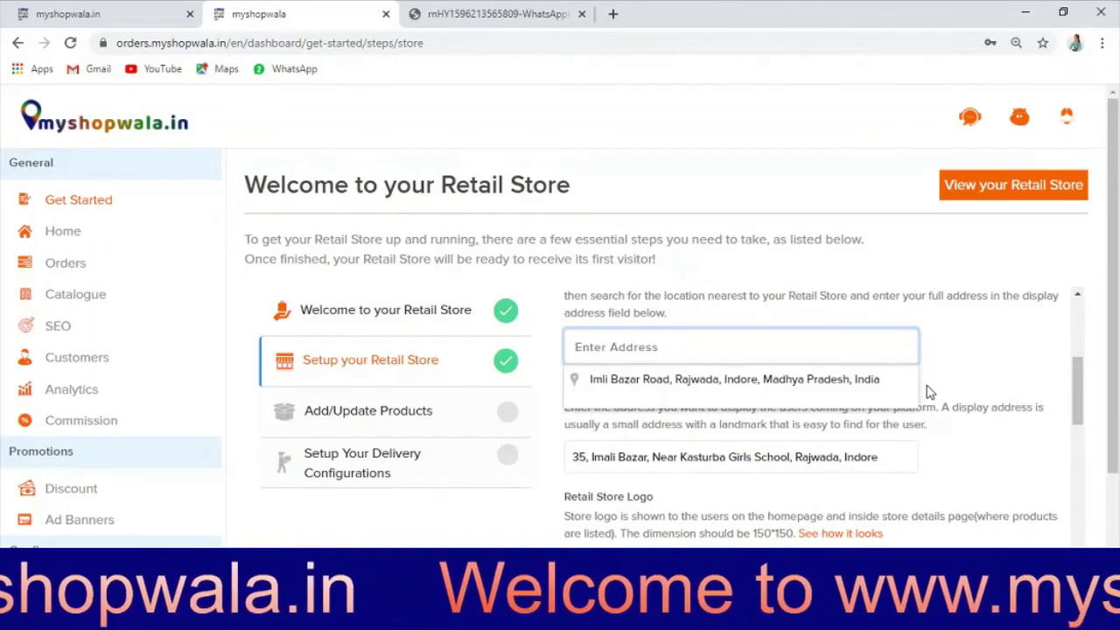
- Search the Retail Store Address suggestions for "ruchirum food", correct the search to "ruchiram food", and close the suggestions
{"action": "type", "text": "ruc"}
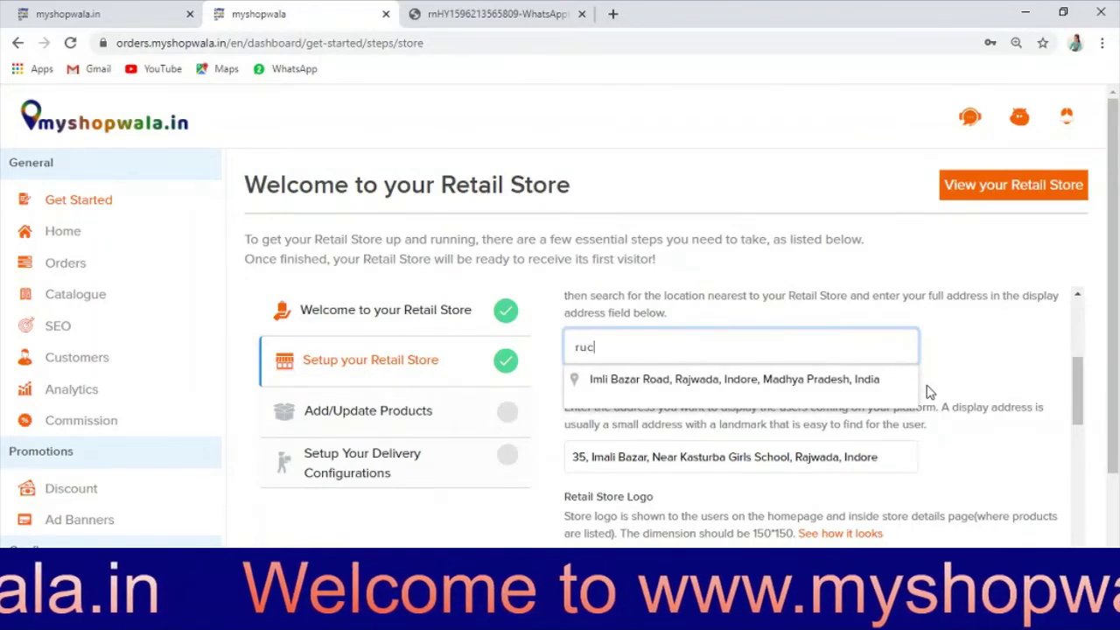
{"action": "type", "text": "hiru"}
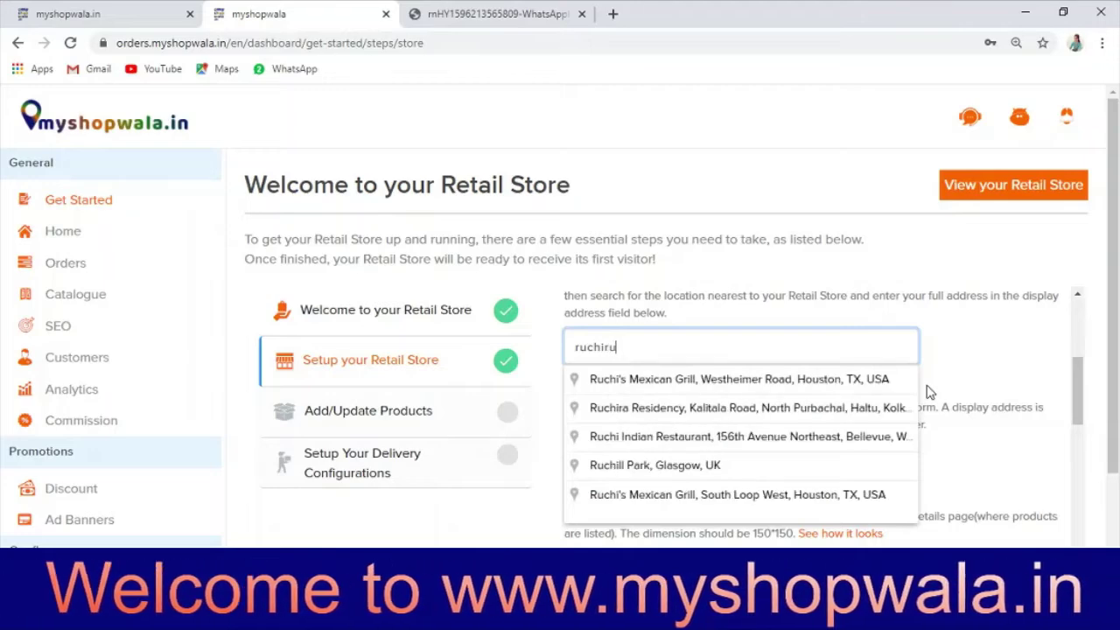
{"action": "type", "text": "m"}
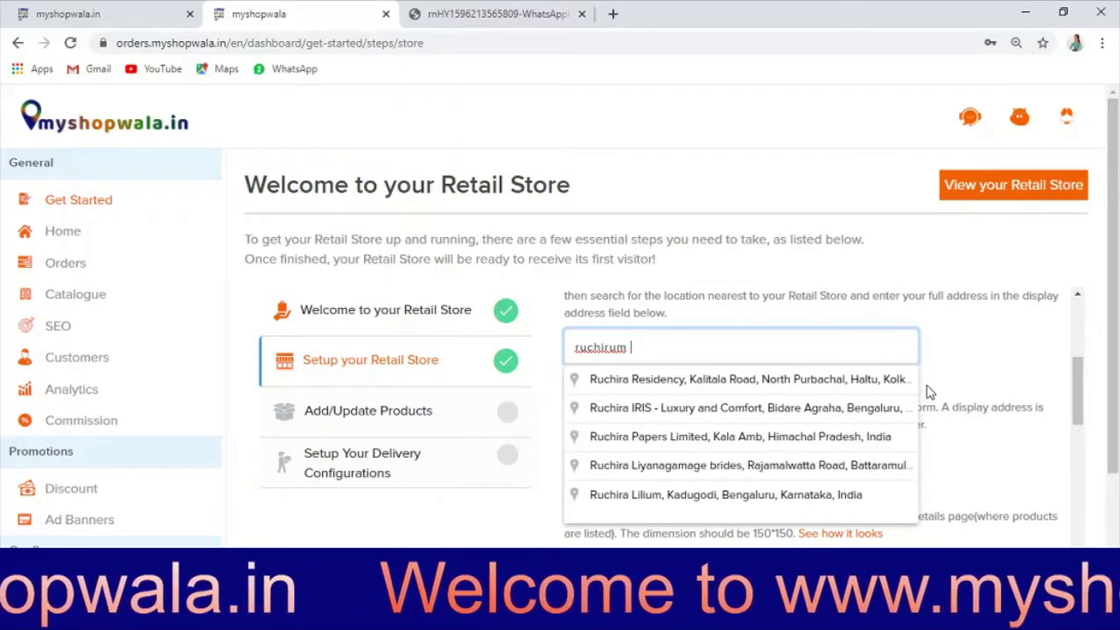
{"action": "type", "text": " food"}
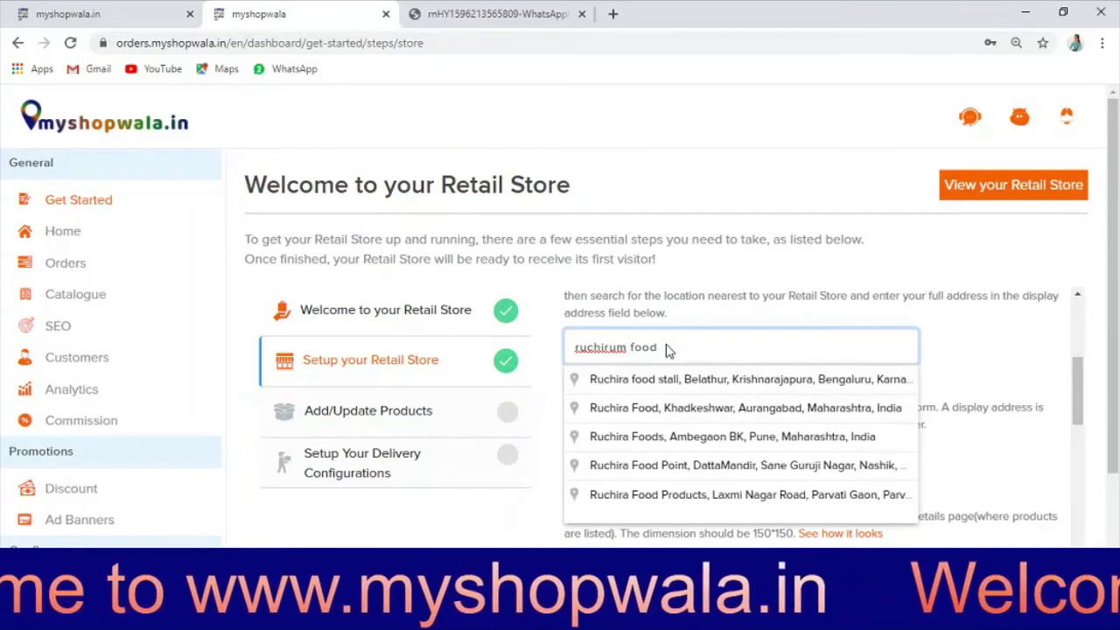
{"action": "key", "text": "Left"}
{"action": "key", "text": "Left"}
{"action": "key", "text": "Left"}
{"action": "key", "text": "Left"}
{"action": "key", "text": "Left"}
{"action": "key", "text": "Left"}
{"action": "key", "text": "Left"}
{"action": "key", "text": "Right"}
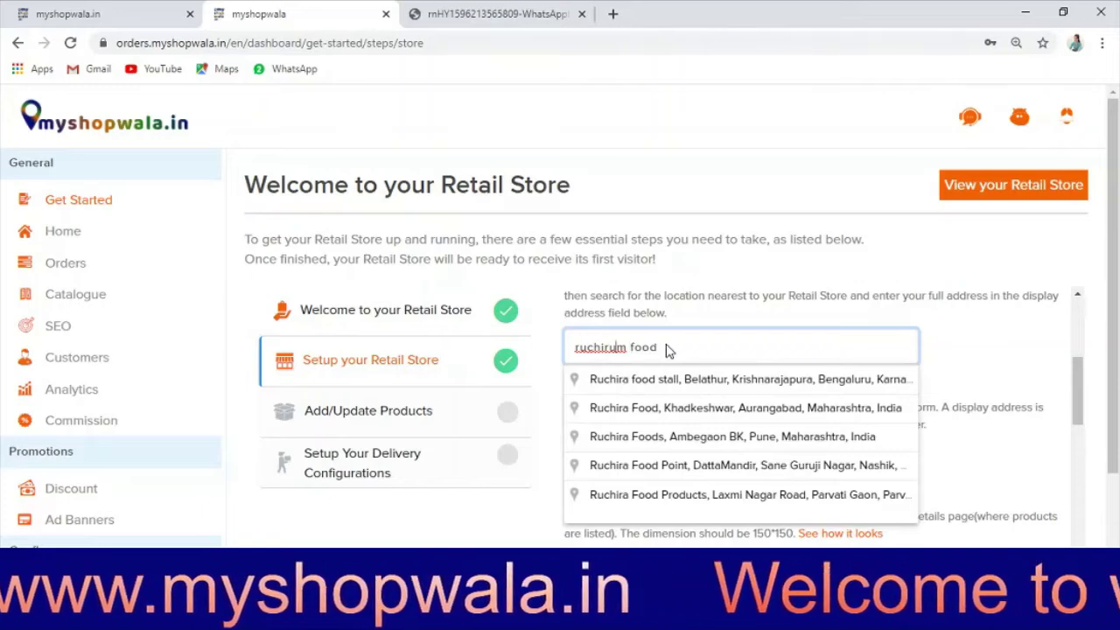
{"action": "key", "text": "BackSpace"}
{"action": "type", "text": "a"}
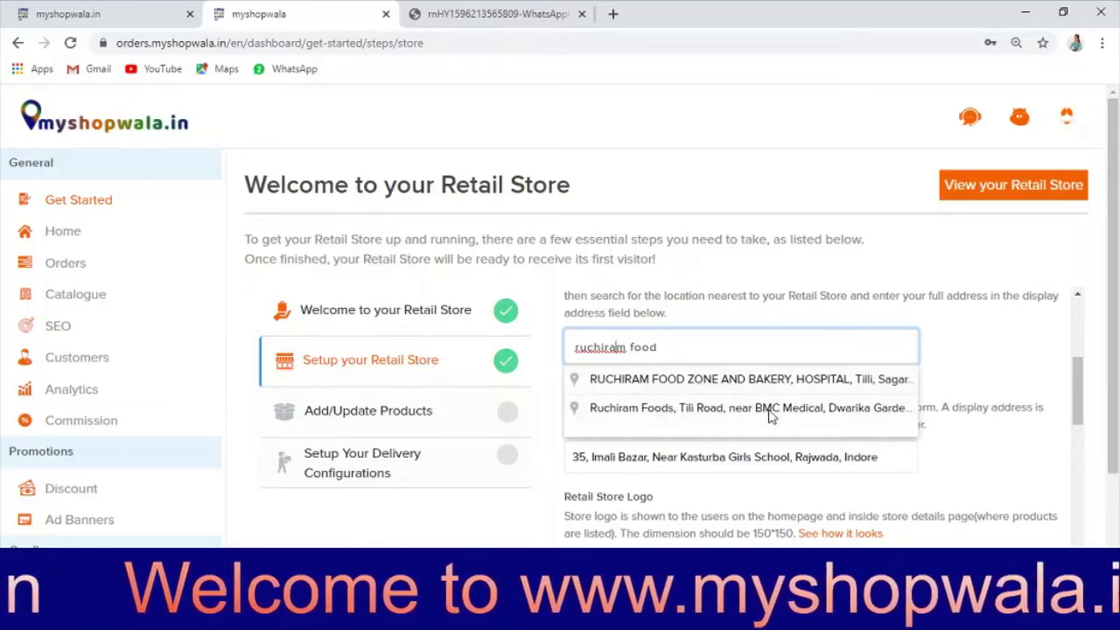
{"action": "left_click", "coordinate": [681, 346]}
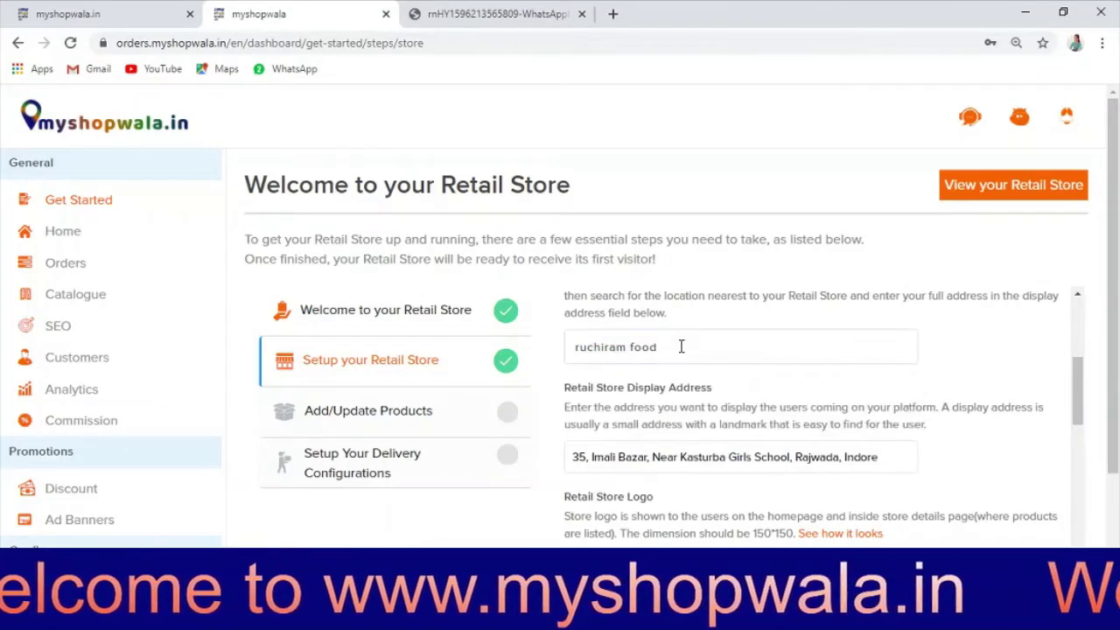
- Replace the entry in the Retail Store Address field with a location search for "rajwada"
{"action": "left_click", "coordinate": [681, 347]}
{"action": "key", "text": "BackSpace"}
{"action": "key", "text": "BackSpace"}
{"action": "key", "text": "BackSpace"}
{"action": "key", "text": "BackSpace"}
{"action": "key", "text": "BackSpace"}
{"action": "key", "text": "BackSpace"}
{"action": "key", "text": "BackSpace"}
{"action": "key", "text": "BackSpace"}
{"action": "key", "text": "BackSpace"}
{"action": "key", "text": "BackSpace"}
{"action": "key", "text": "BackSpace"}
{"action": "key", "text": "BackSpace"}
{"action": "key", "text": "BackSpace"}
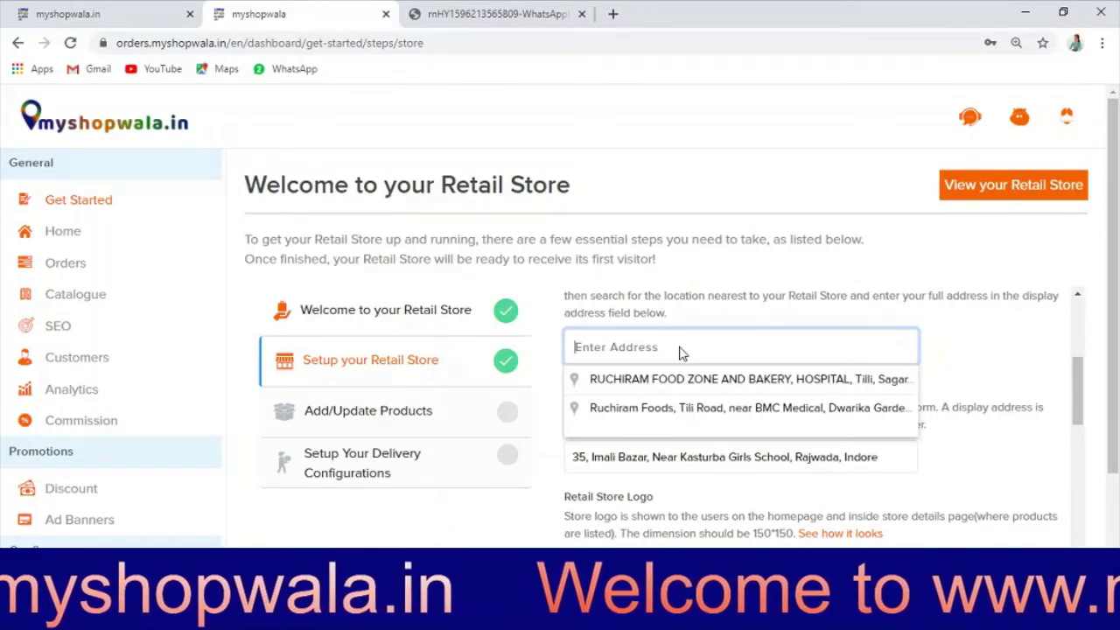
{"action": "type", "text": "ra"}
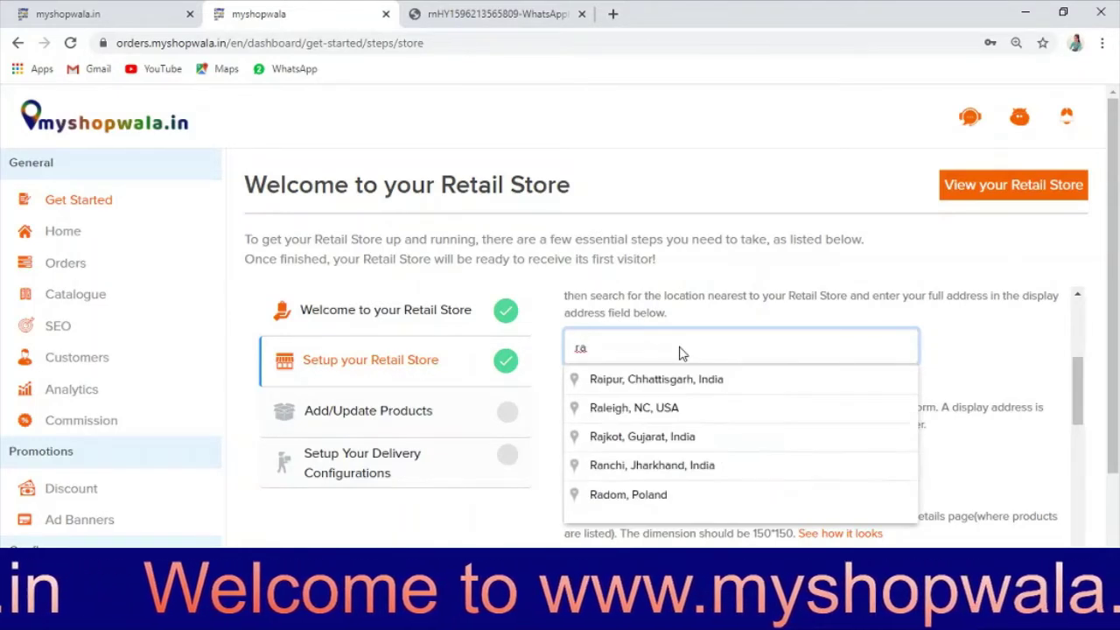
{"action": "type", "text": "jwa"}
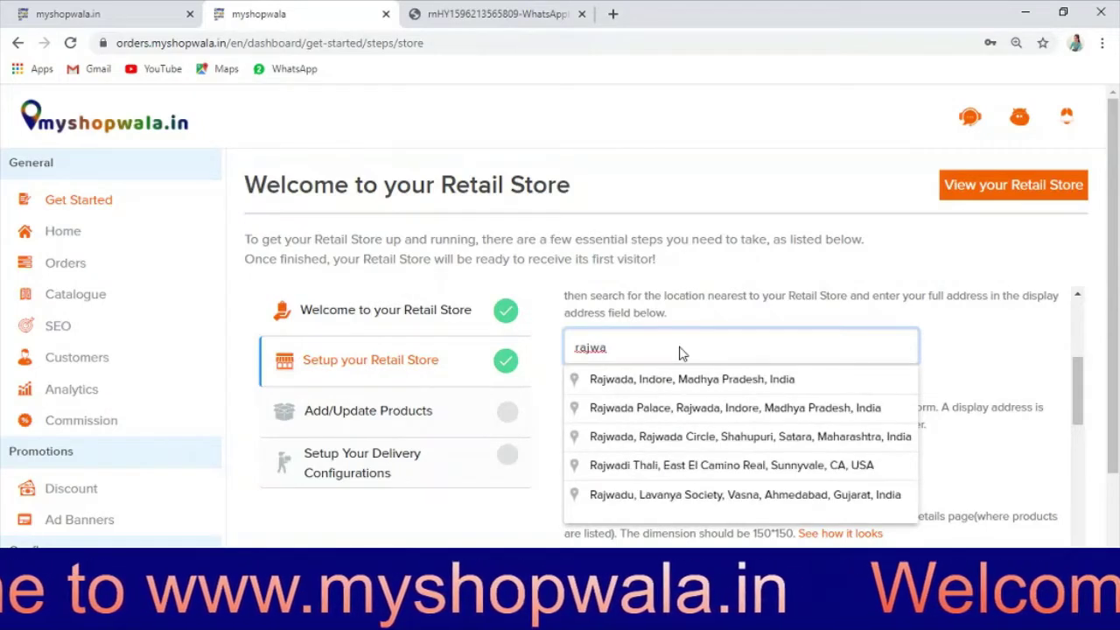
{"action": "type", "text": "da"}
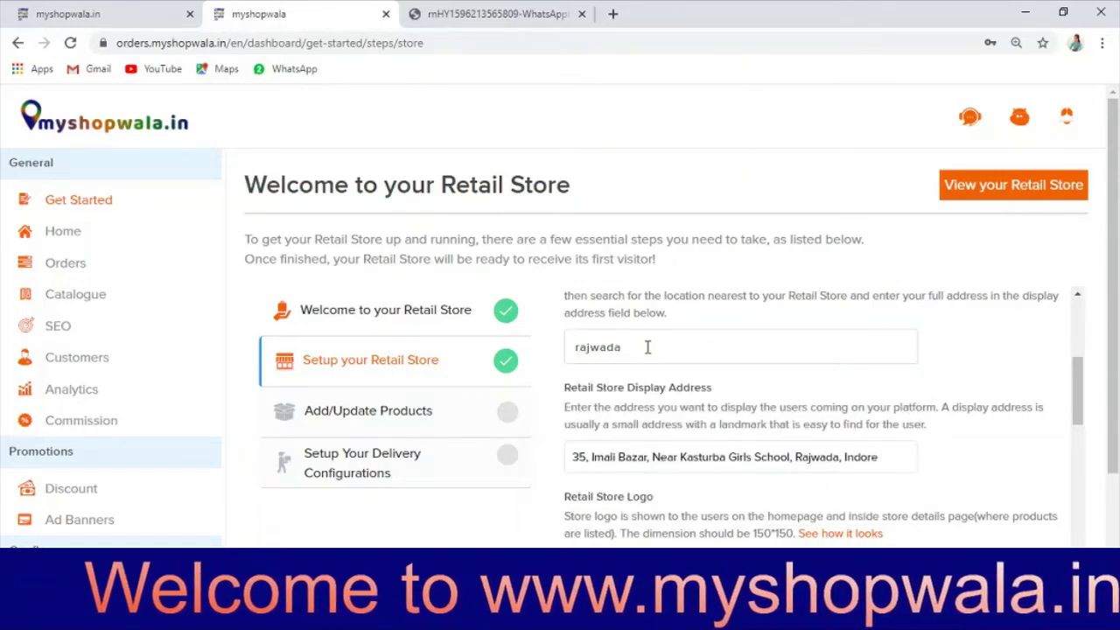
- Search the Retail Store Address field for "imli bazar" instead and choose the Imli Bazar Road suggestion in Rajwada, Indore
{"action": "left_click", "coordinate": [647, 348]}
{"action": "key", "text": "BackSpace"}
{"action": "key", "text": "BackSpace"}
{"action": "key", "text": "BackSpace"}
{"action": "key", "text": "BackSpace"}
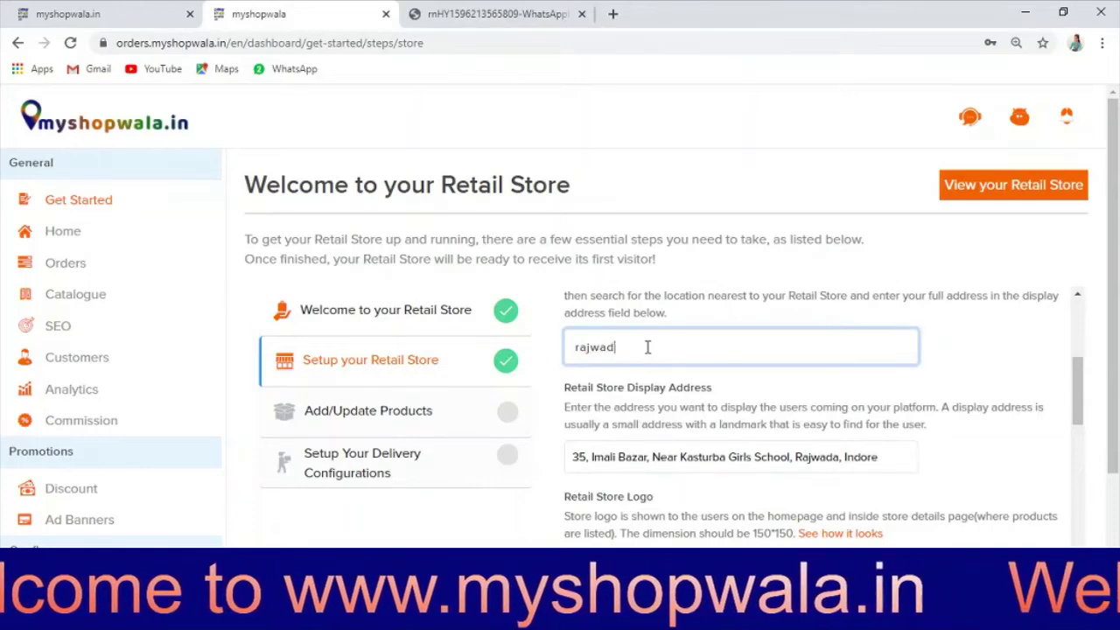
{"action": "key", "text": "BackSpace"}
{"action": "key", "text": "BackSpace"}
{"action": "key", "text": "BackSpace"}
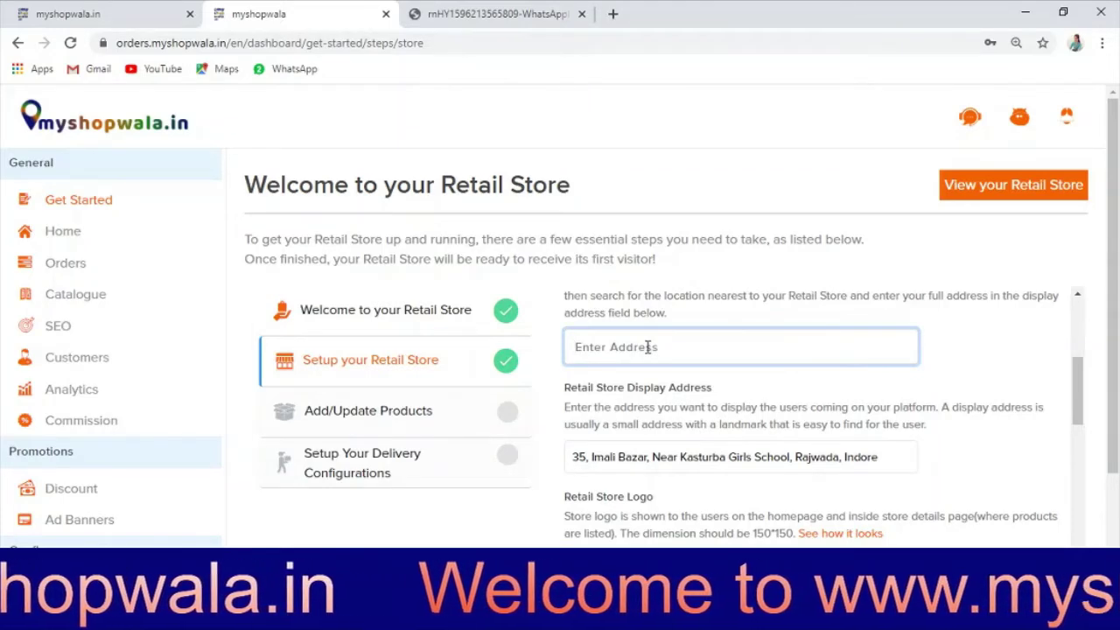
{"action": "type", "text": "im"}
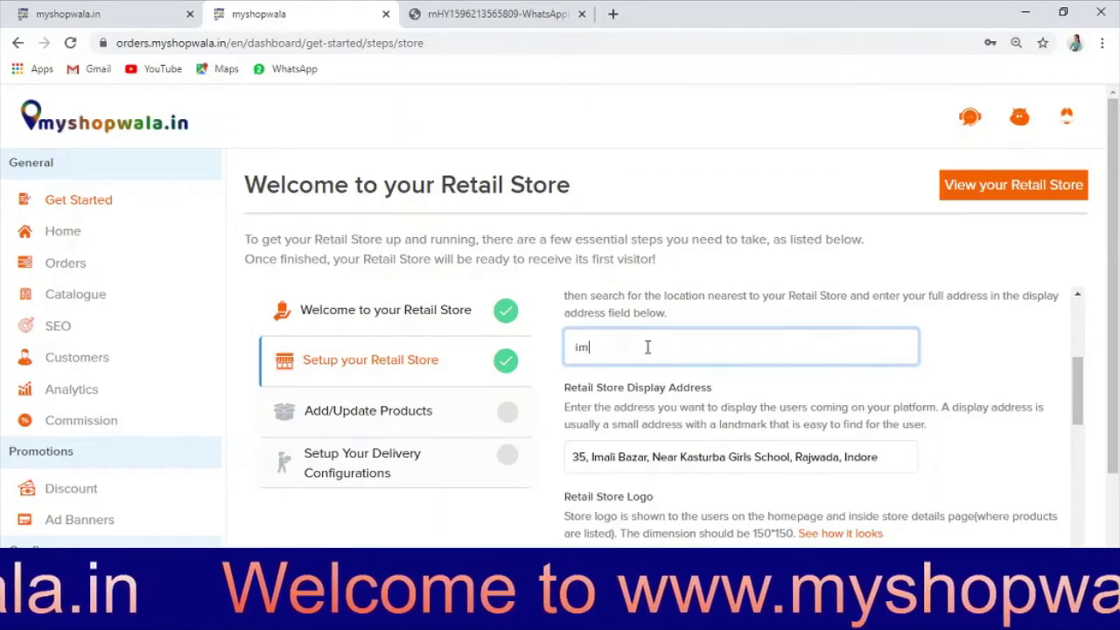
{"action": "type", "text": "li bazar"}
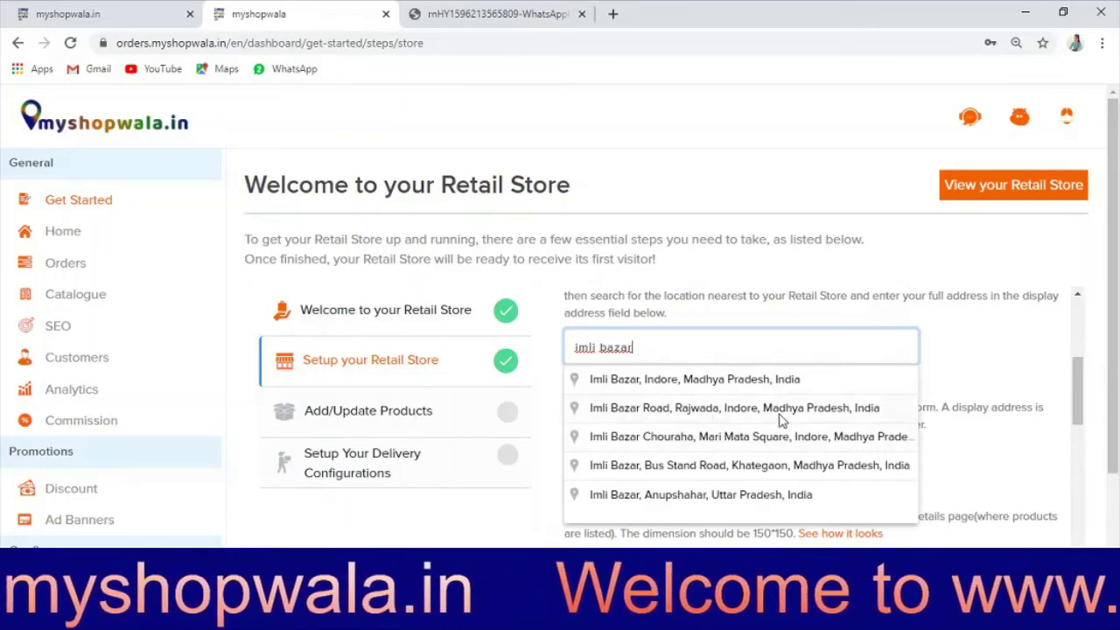
{"action": "left_click", "coordinate": [690, 419]}
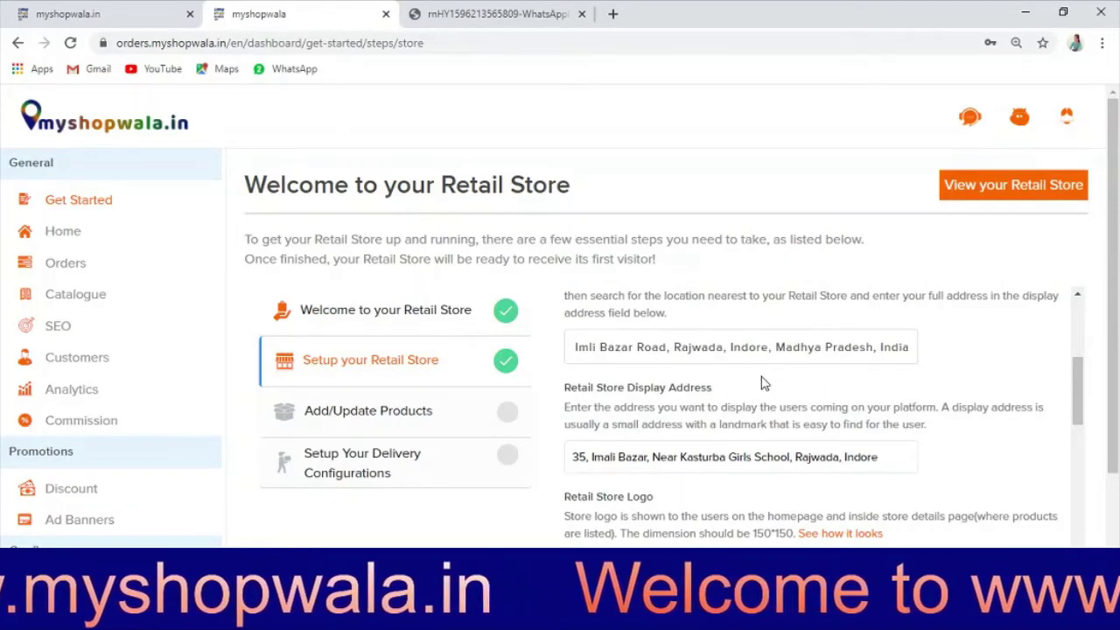
- Examine the Retail Store Display Address field and the logo and cover photo sections of the setup form
{"action": "scroll", "coordinate": [739, 378], "scroll_direction": "down", "scroll_amount": 1}
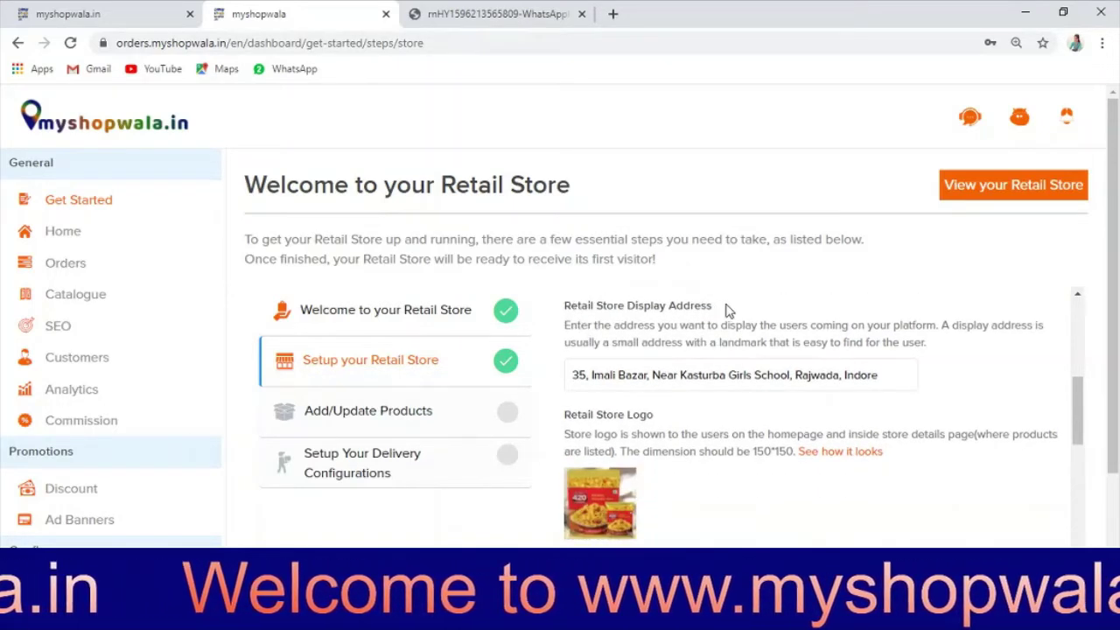
{"action": "left_click", "coordinate": [899, 377]}
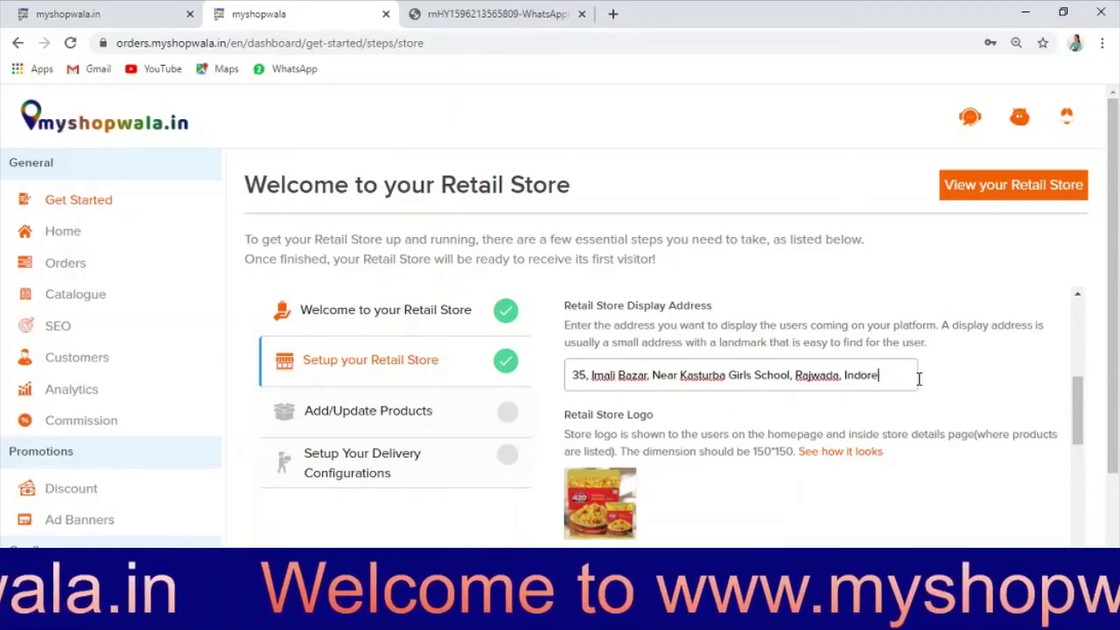
{"action": "scroll", "coordinate": [1000, 374], "scroll_direction": "down", "scroll_amount": 2}
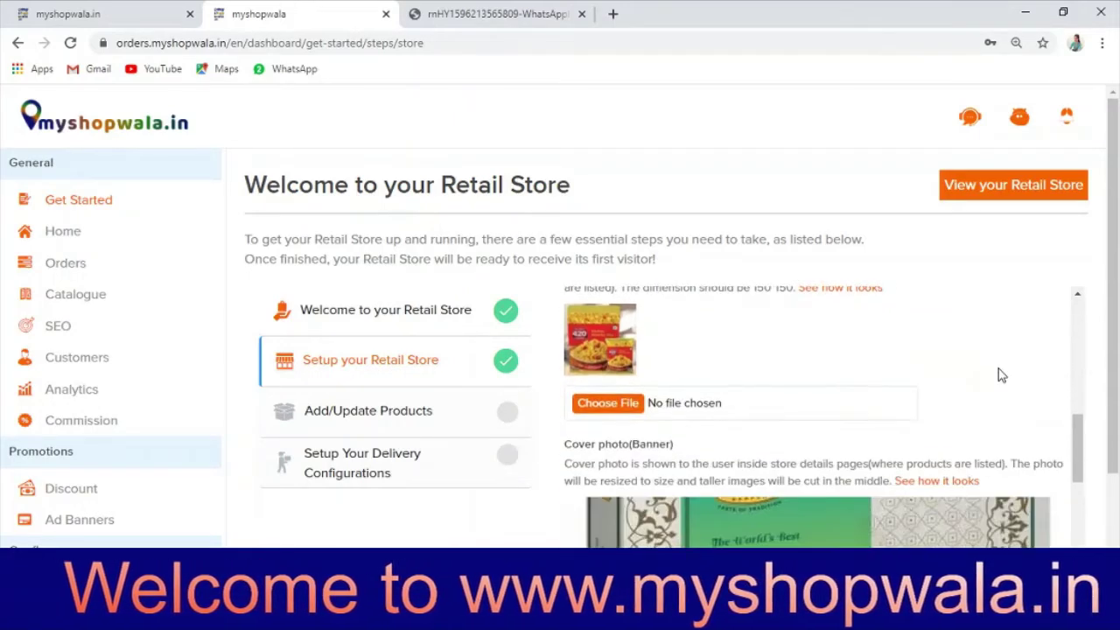
{"action": "scroll", "coordinate": [989, 378], "scroll_direction": "up", "scroll_amount": 4}
- Check the logo on the Aadarsh Marketing store page, and upload "420 conflakesmixture" as the Retail Store Logo in the setup form
{"action": "left_click", "coordinate": [119, 16]}
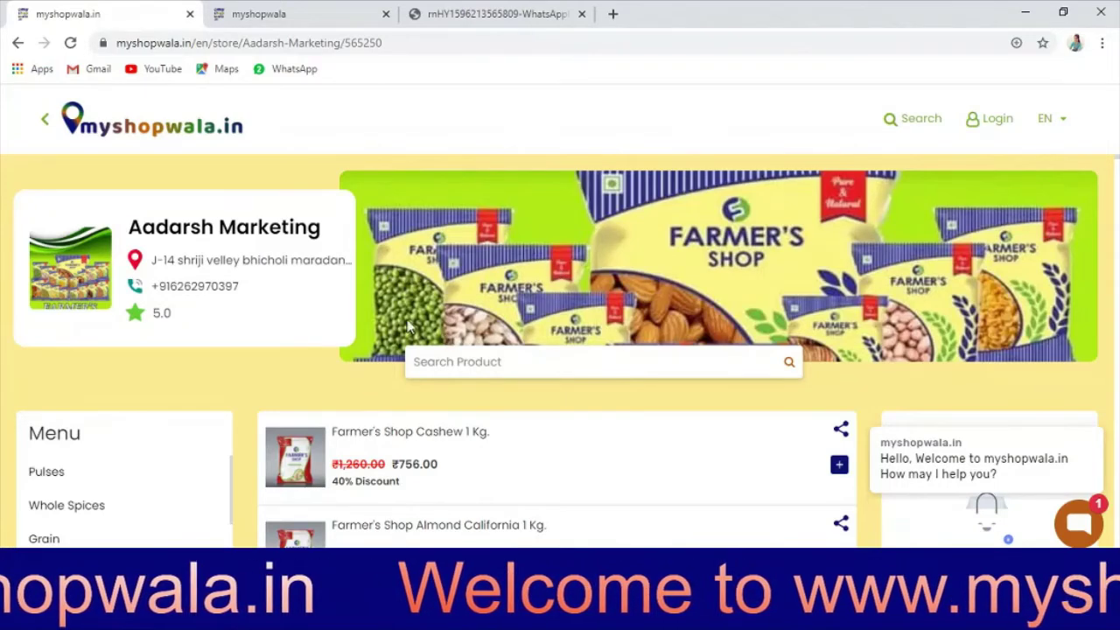
{"action": "left_click", "coordinate": [308, 15]}
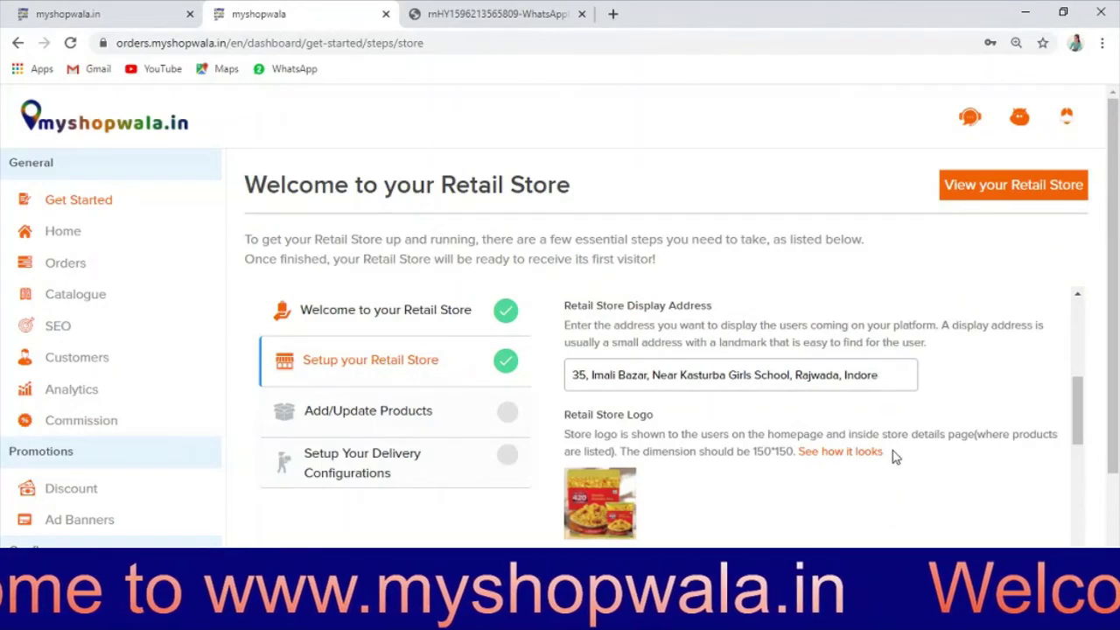
{"action": "scroll", "coordinate": [895, 457], "scroll_direction": "down", "scroll_amount": 1}
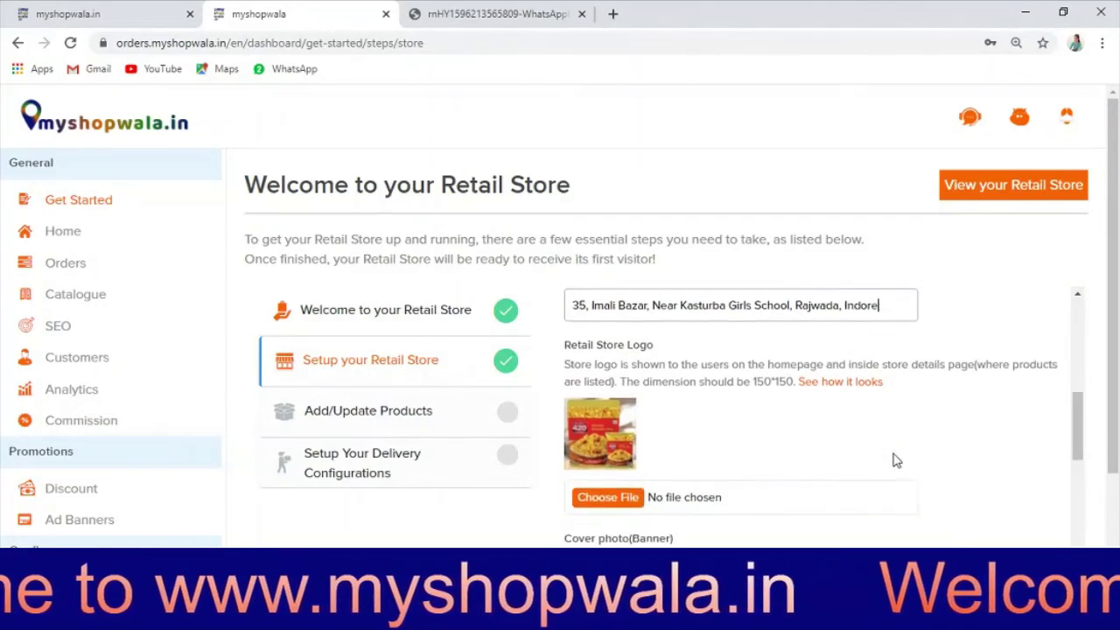
{"action": "left_click", "coordinate": [608, 488]}
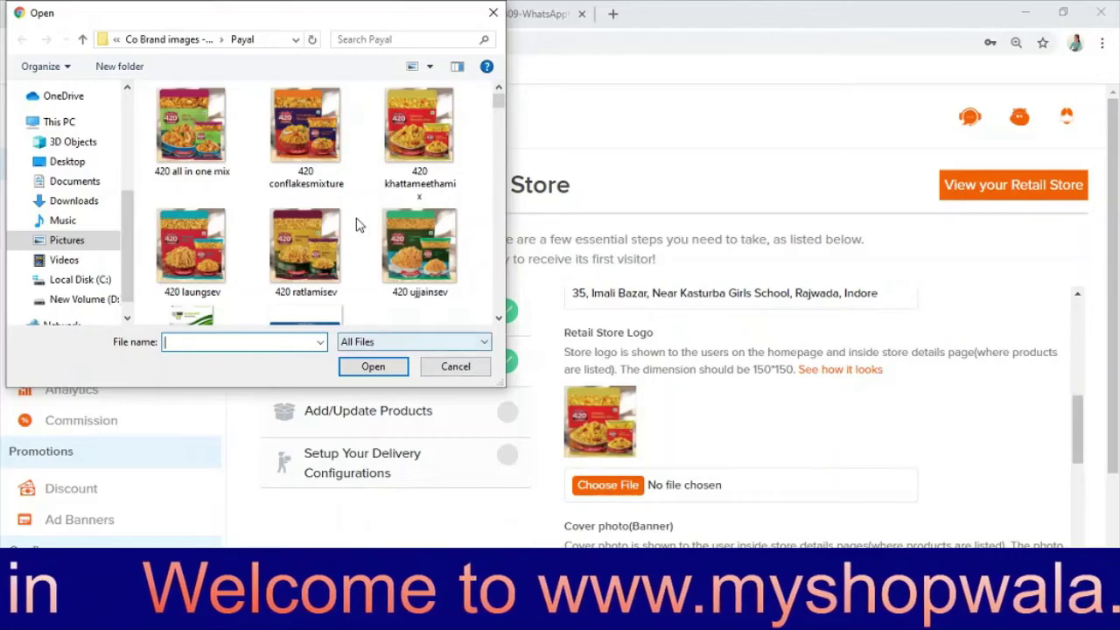
{"action": "left_click", "coordinate": [300, 135]}
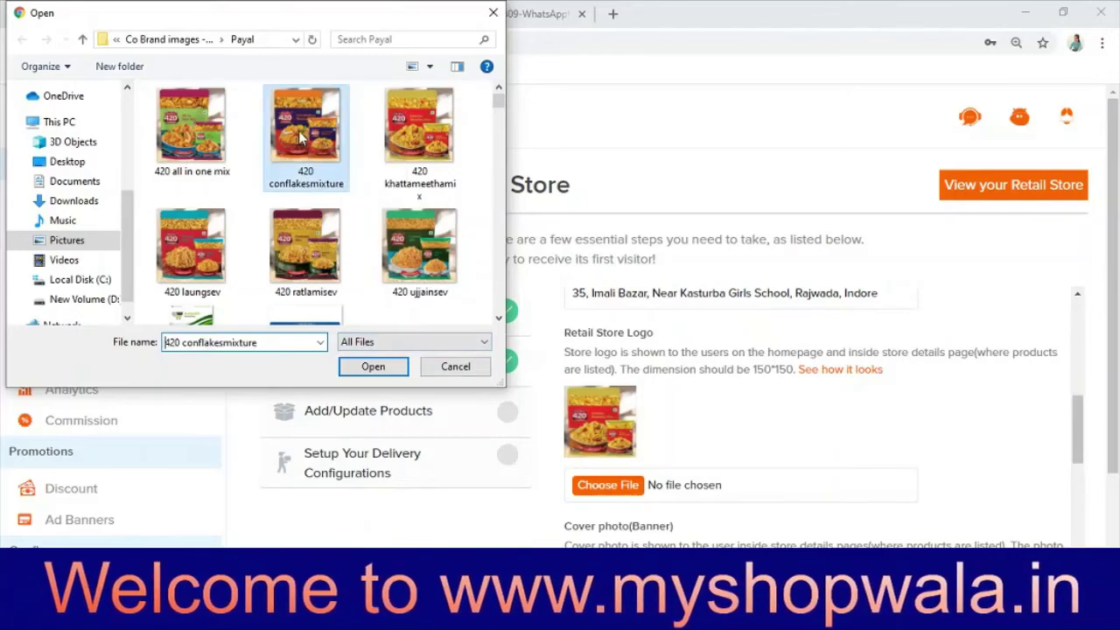
{"action": "left_click", "coordinate": [372, 367]}
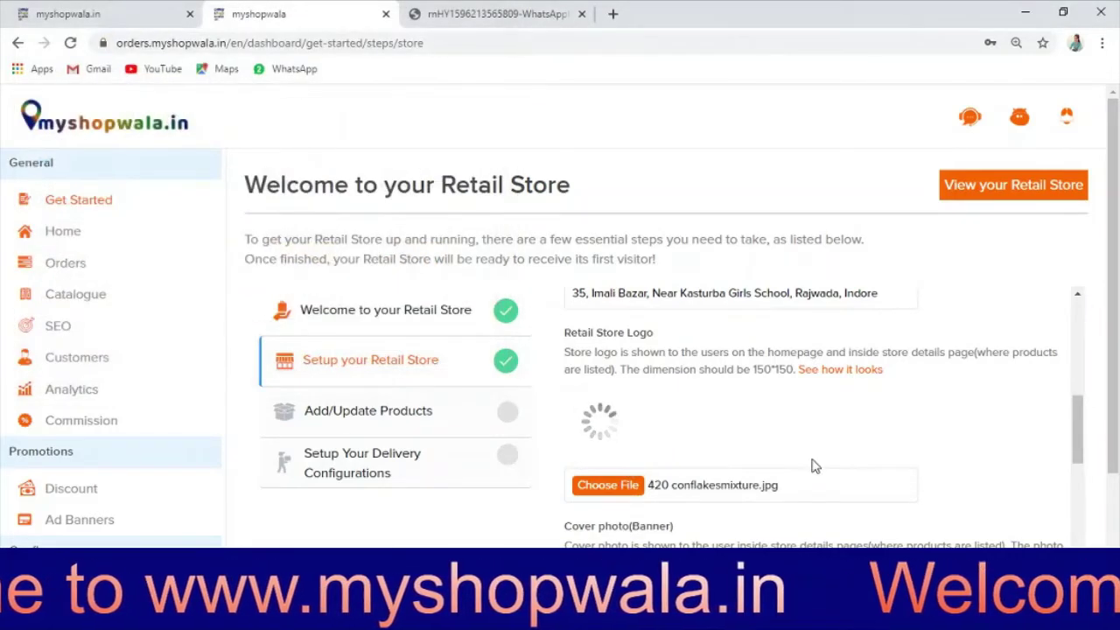
{"action": "scroll", "coordinate": [813, 465], "scroll_direction": "down", "scroll_amount": 1}
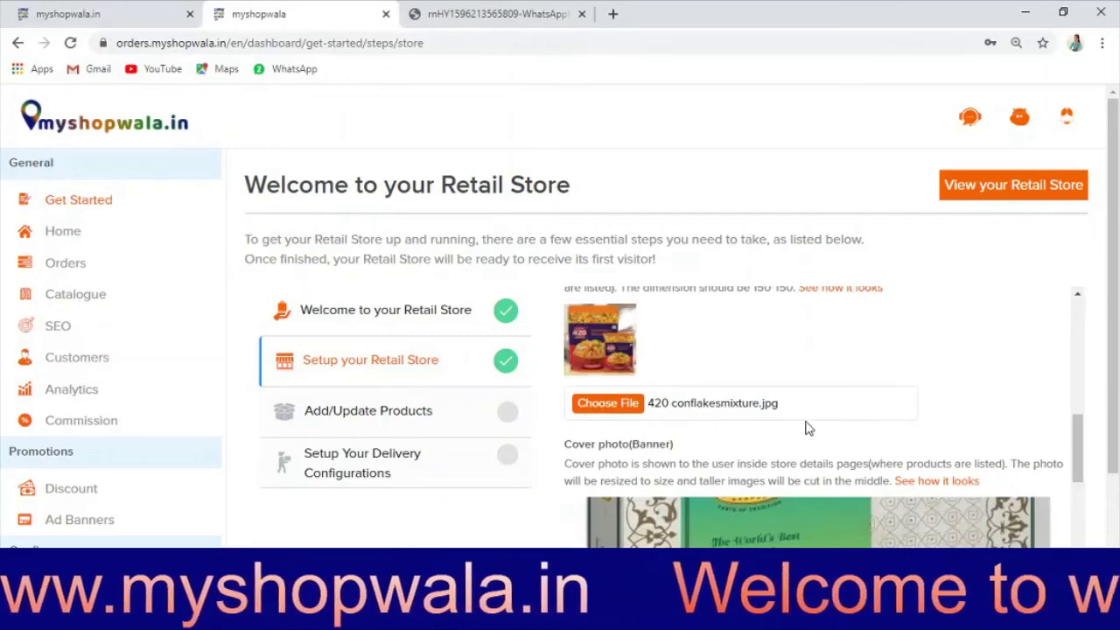
- Check the banner on the Aadarsh Marketing store page, and upload "420 khattameethamix.jpg" as the cover photo in the setup form
{"action": "scroll", "coordinate": [815, 418], "scroll_direction": "down", "scroll_amount": 2}
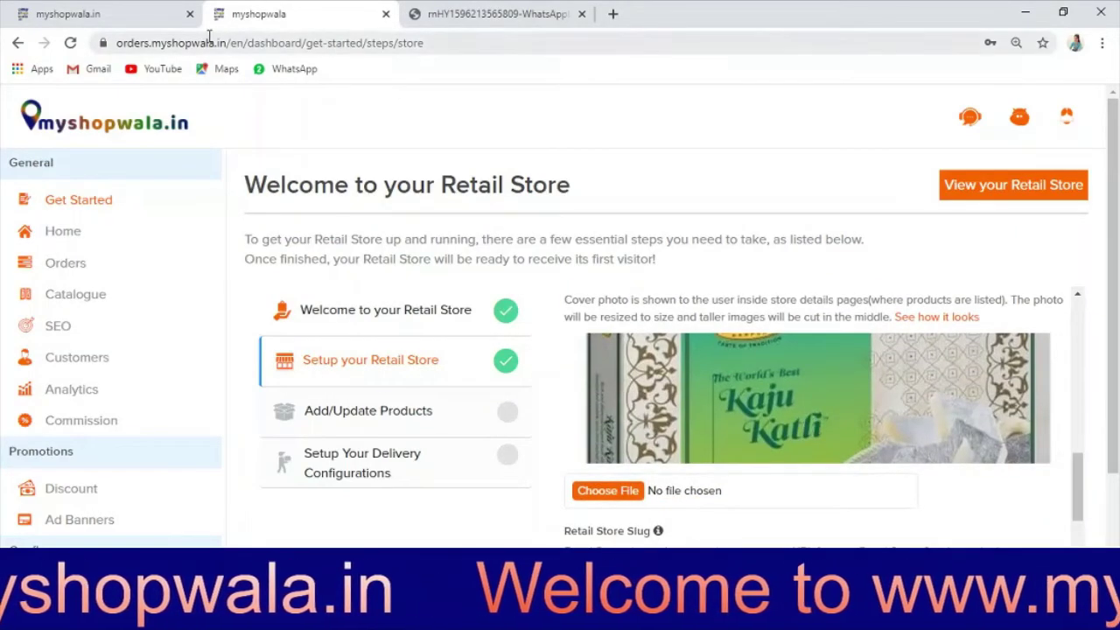
{"action": "left_click", "coordinate": [131, 18]}
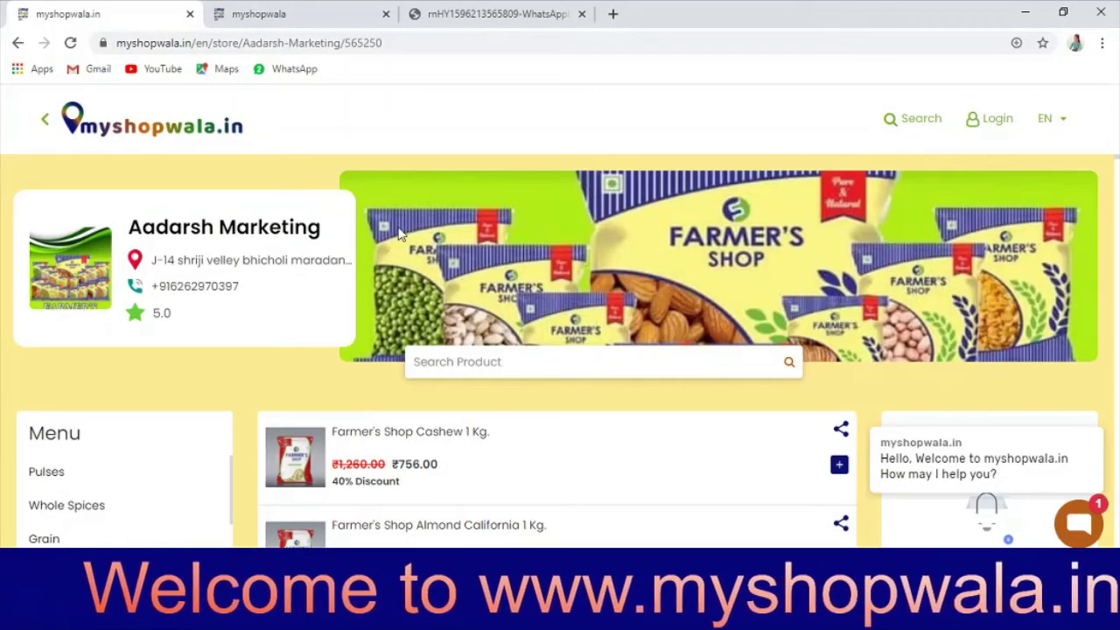
{"action": "left_click", "coordinate": [318, 18]}
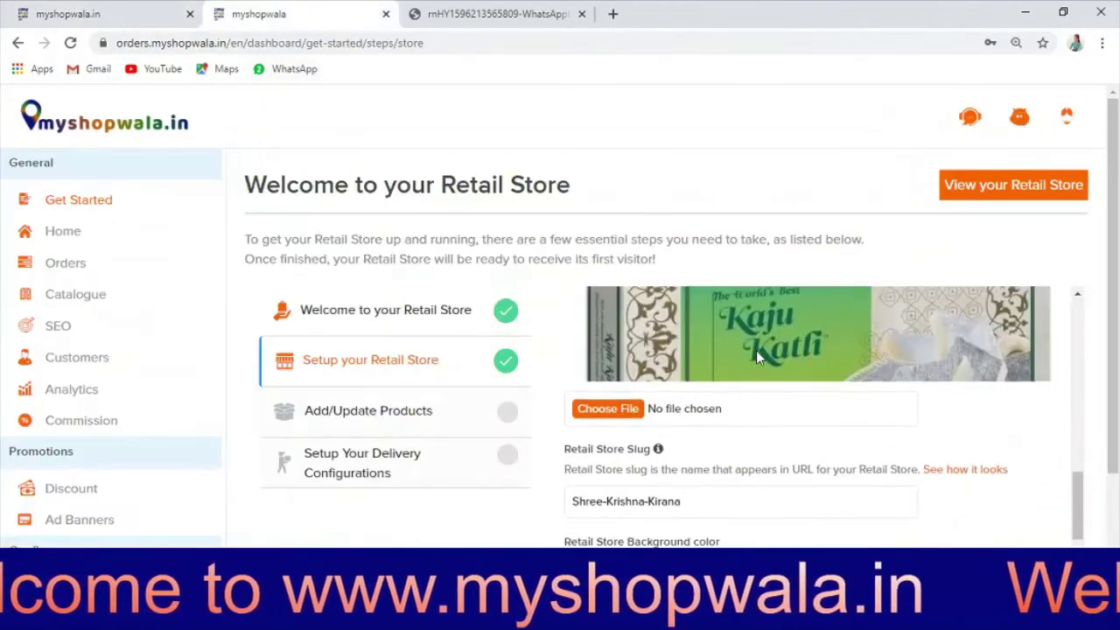
{"action": "scroll", "coordinate": [770, 402], "scroll_direction": "up", "scroll_amount": 3}
{"action": "scroll", "coordinate": [811, 471], "scroll_direction": "down", "scroll_amount": 3}
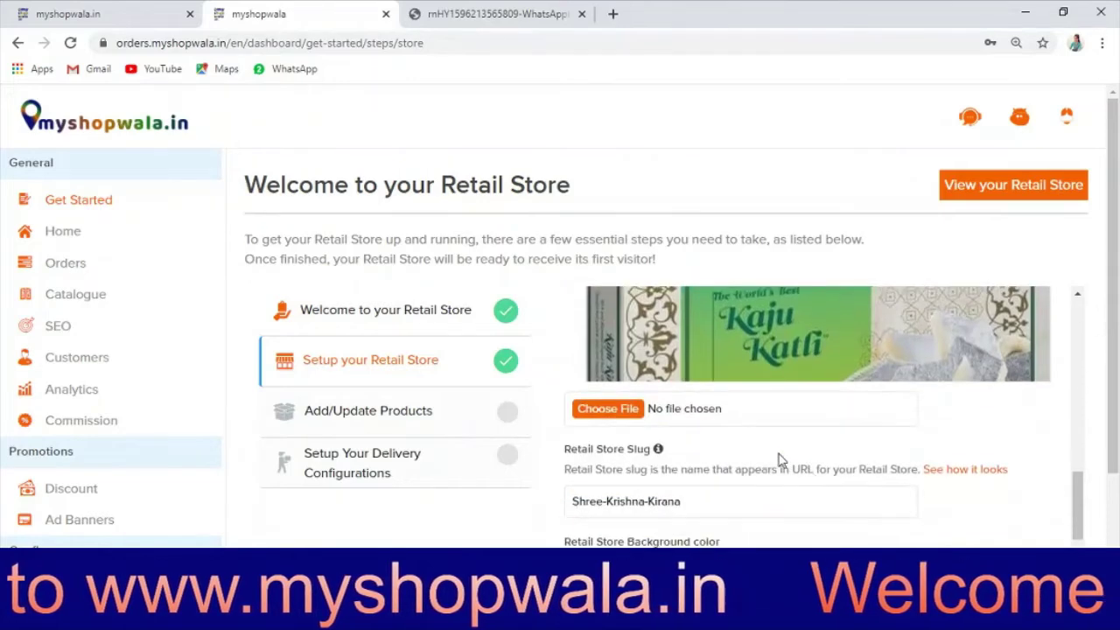
{"action": "left_click", "coordinate": [600, 412]}
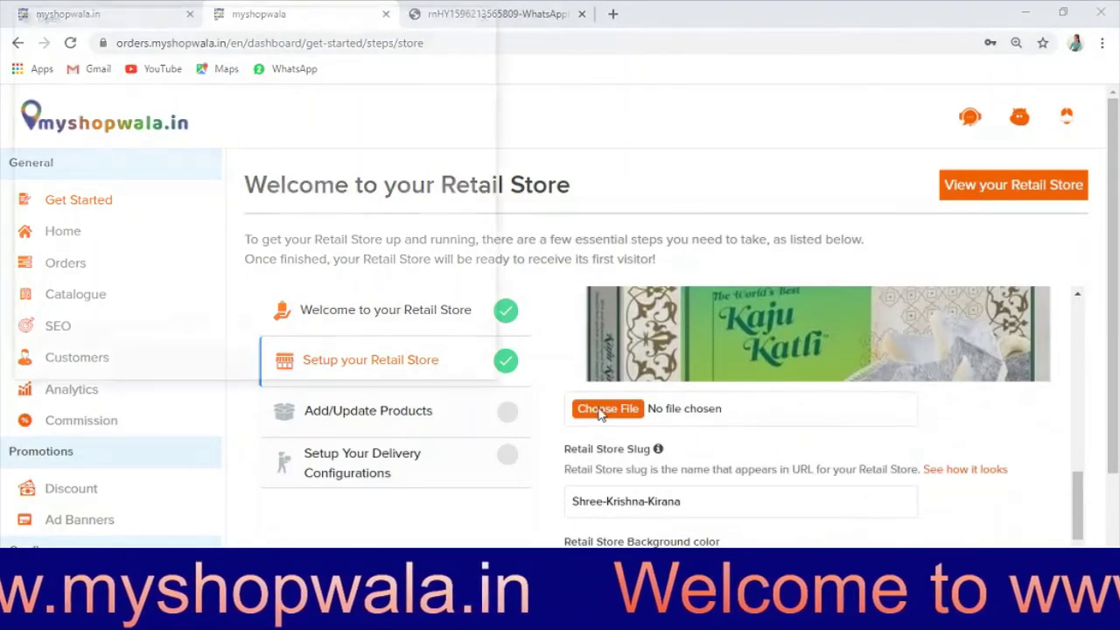
{"action": "double_click", "coordinate": [427, 141]}
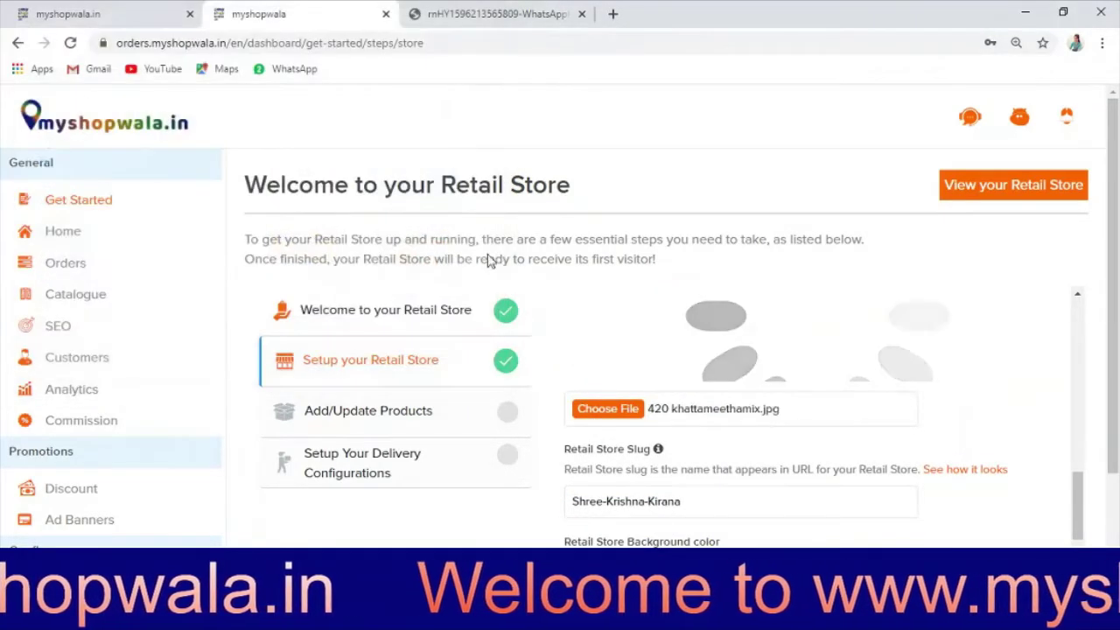
- Review the previews of the uploaded store logo and cover photo in the setup form
{"action": "scroll", "coordinate": [860, 417], "scroll_direction": "up", "scroll_amount": 2}
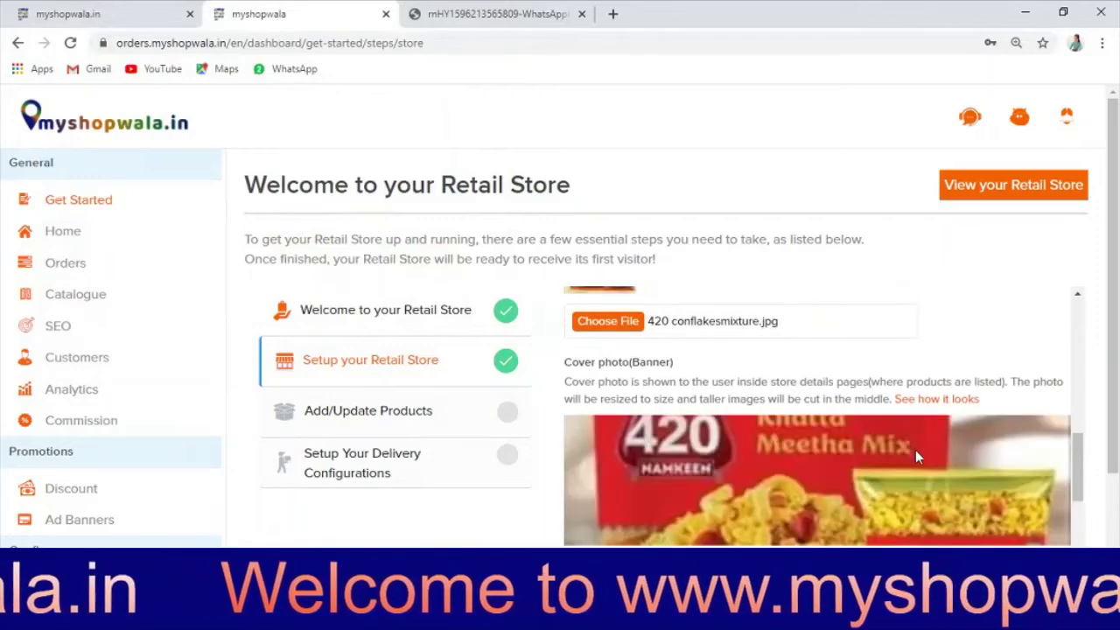
{"action": "scroll", "coordinate": [915, 453], "scroll_direction": "up", "scroll_amount": 2}
{"action": "scroll", "coordinate": [917, 458], "scroll_direction": "down", "scroll_amount": 1}
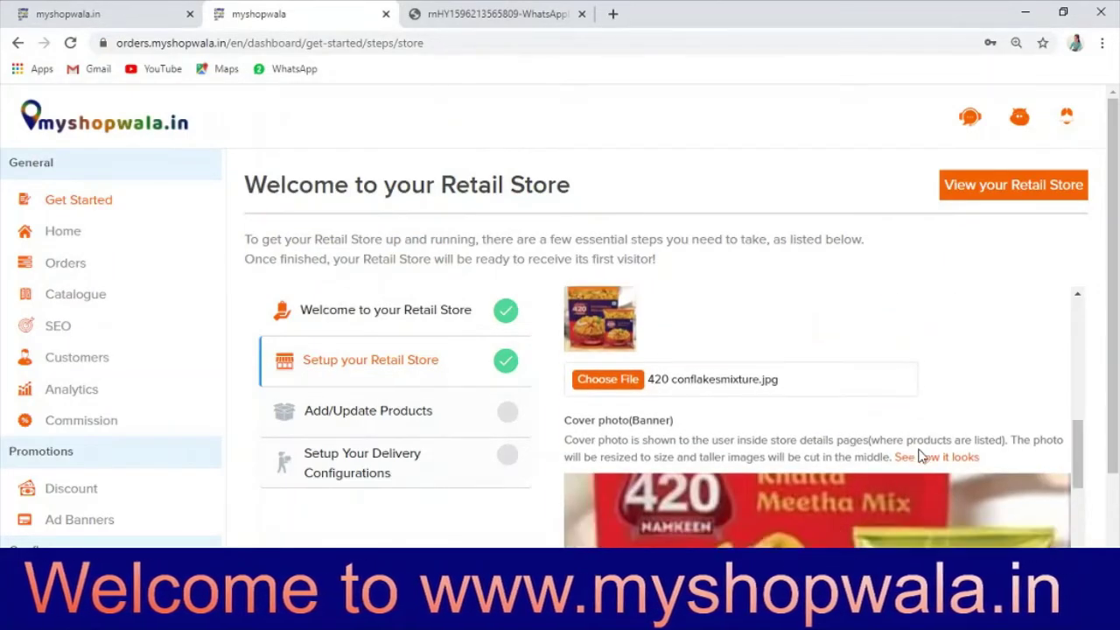
{"action": "scroll", "coordinate": [921, 456], "scroll_direction": "down", "scroll_amount": 2}
{"action": "scroll", "coordinate": [919, 455], "scroll_direction": "up", "scroll_amount": 2}
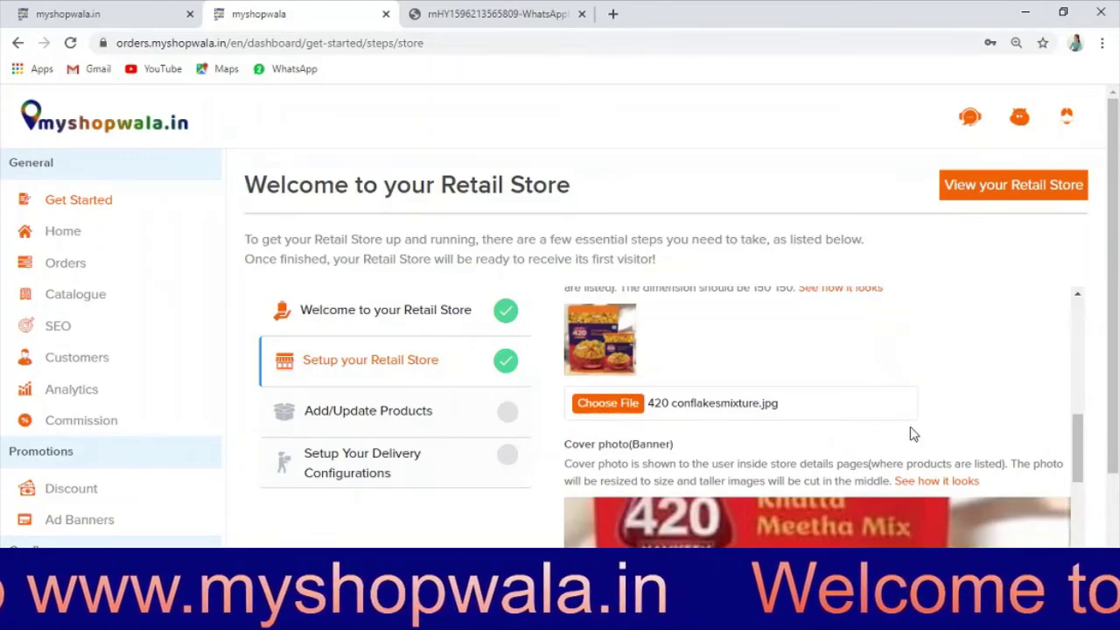
{"action": "scroll", "coordinate": [910, 433], "scroll_direction": "down", "scroll_amount": 2}
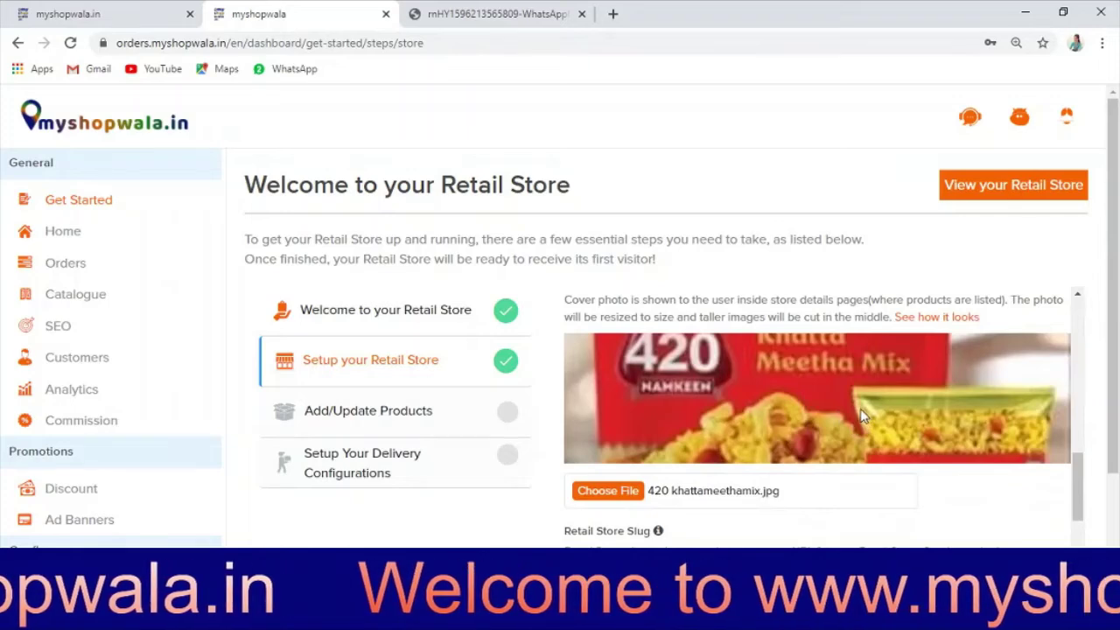
{"action": "scroll", "coordinate": [818, 399], "scroll_direction": "down", "scroll_amount": 2}
{"action": "scroll", "coordinate": [788, 404], "scroll_direction": "up", "scroll_amount": 4}
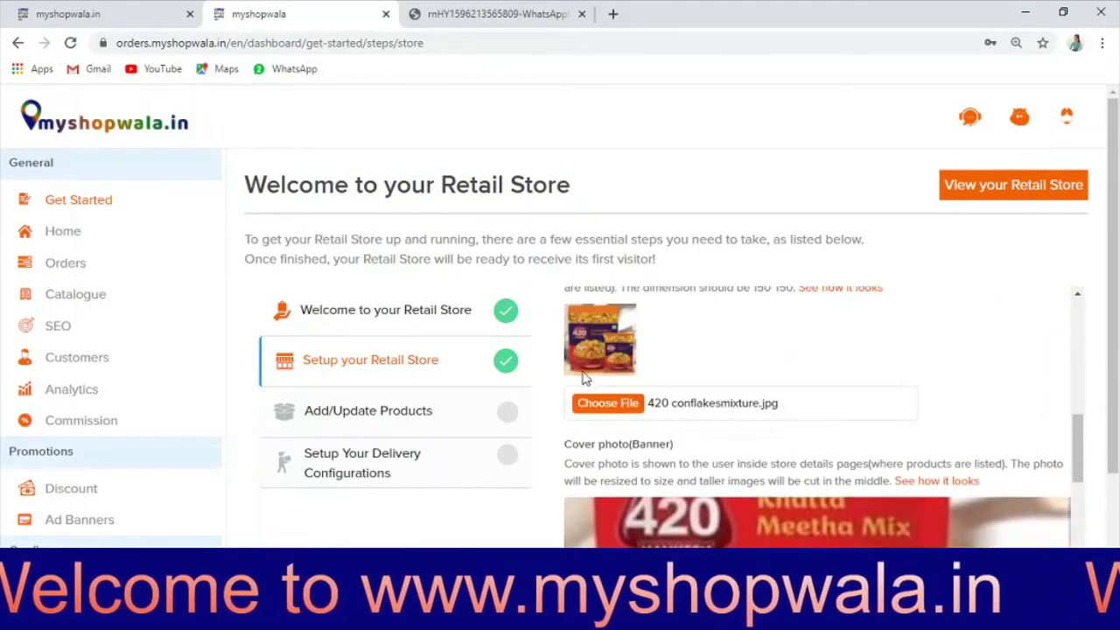
- Examine the Retail Store Slug label and value by highlighting them, and highlight the page's web address for comparison
{"action": "scroll", "coordinate": [840, 373], "scroll_direction": "down", "scroll_amount": 4}
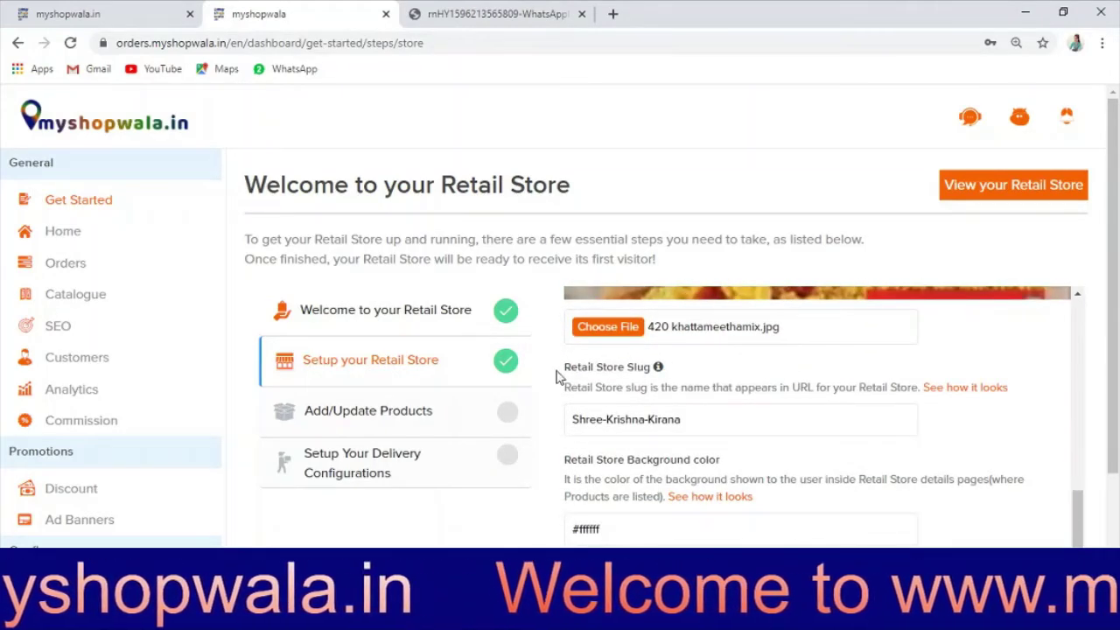
{"action": "left_click_drag", "start_coordinate": [566, 368], "coordinate": [663, 376]}
{"action": "left_click", "coordinate": [769, 360]}
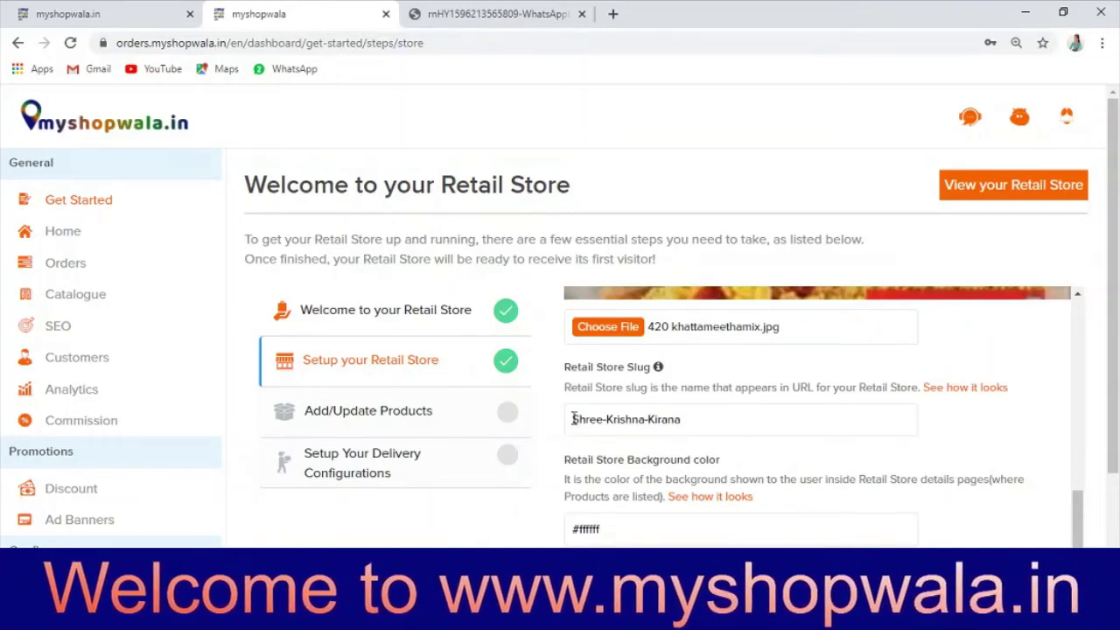
{"action": "left_click_drag", "start_coordinate": [573, 420], "coordinate": [687, 419]}
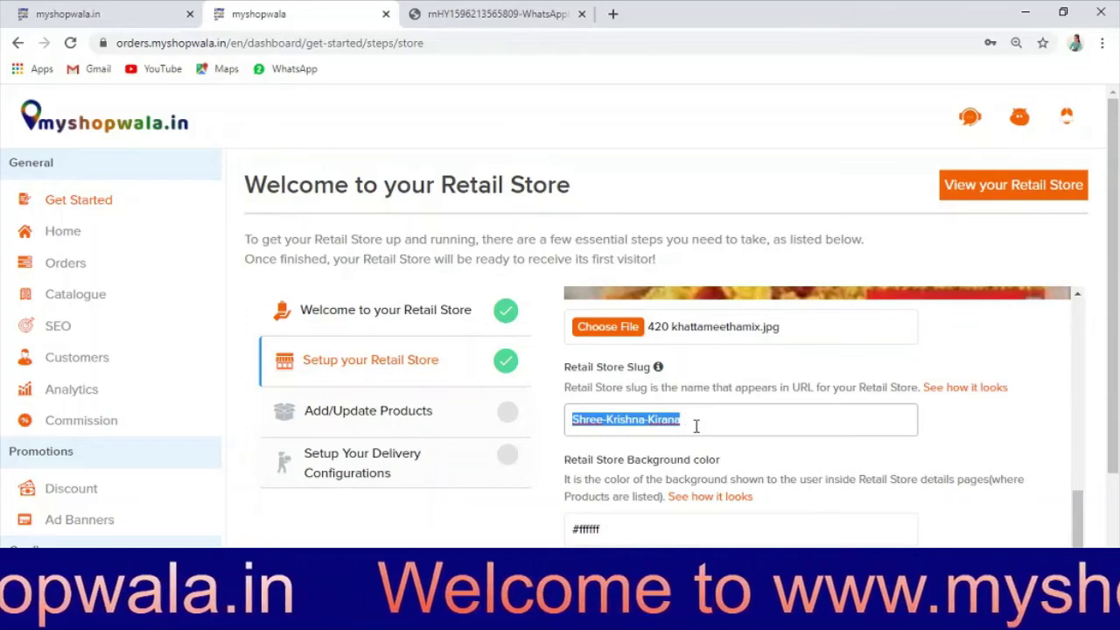
{"action": "left_click", "coordinate": [696, 425]}
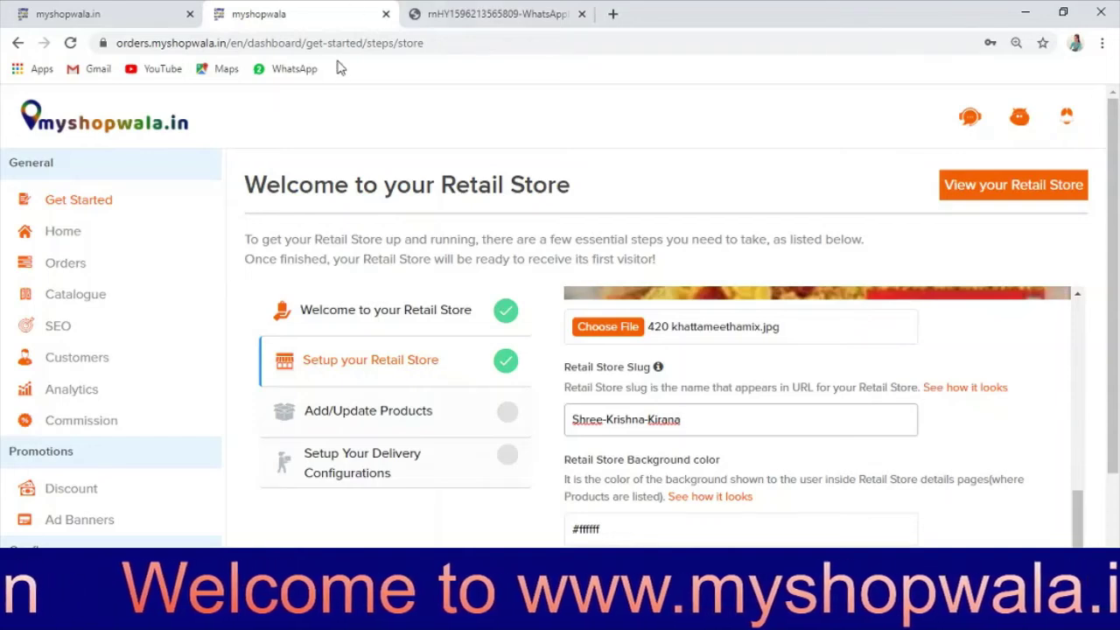
{"action": "left_click", "coordinate": [444, 43]}
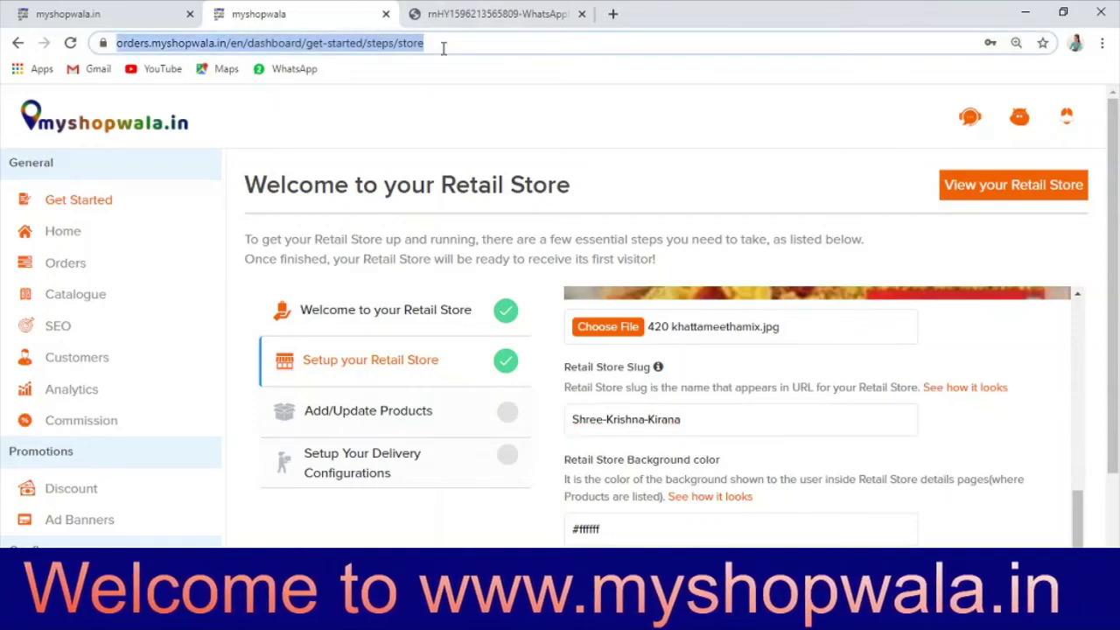
- Examine the Retail Store Background color setting below the slug in the setup form by highlighting its label
{"action": "left_click", "coordinate": [709, 420]}
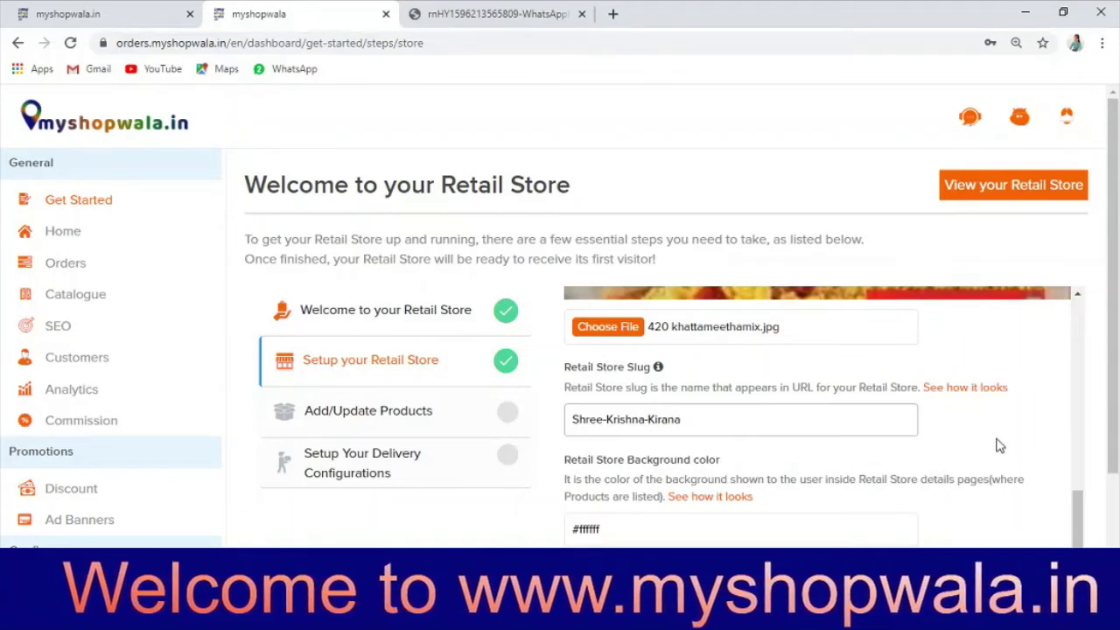
{"action": "scroll", "coordinate": [925, 418], "scroll_direction": "down", "scroll_amount": 1}
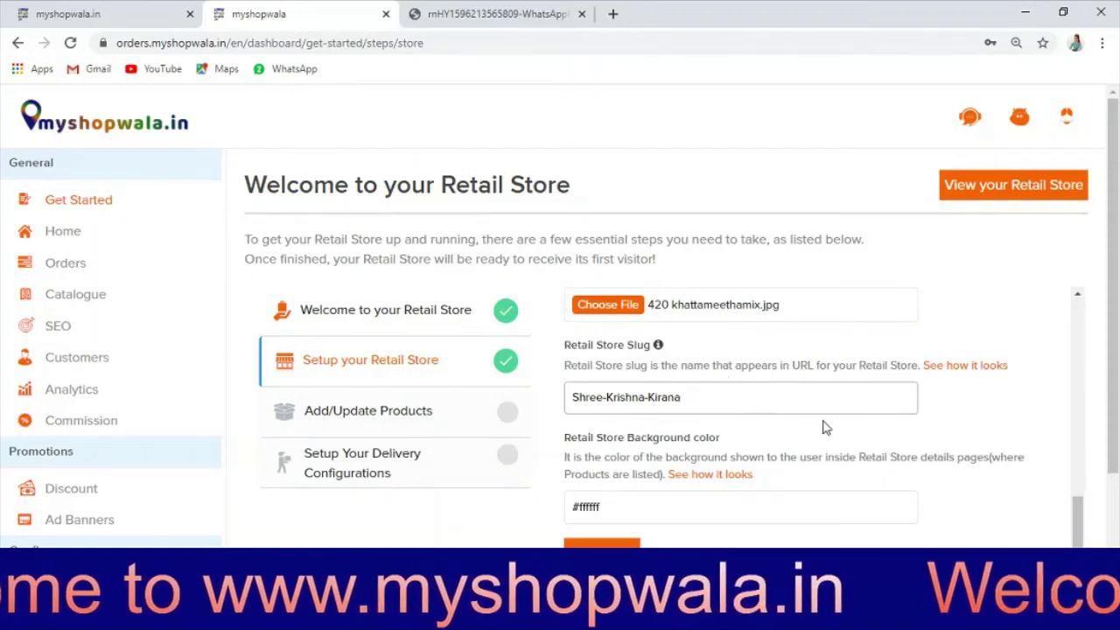
{"action": "scroll", "coordinate": [822, 427], "scroll_direction": "down", "scroll_amount": 1}
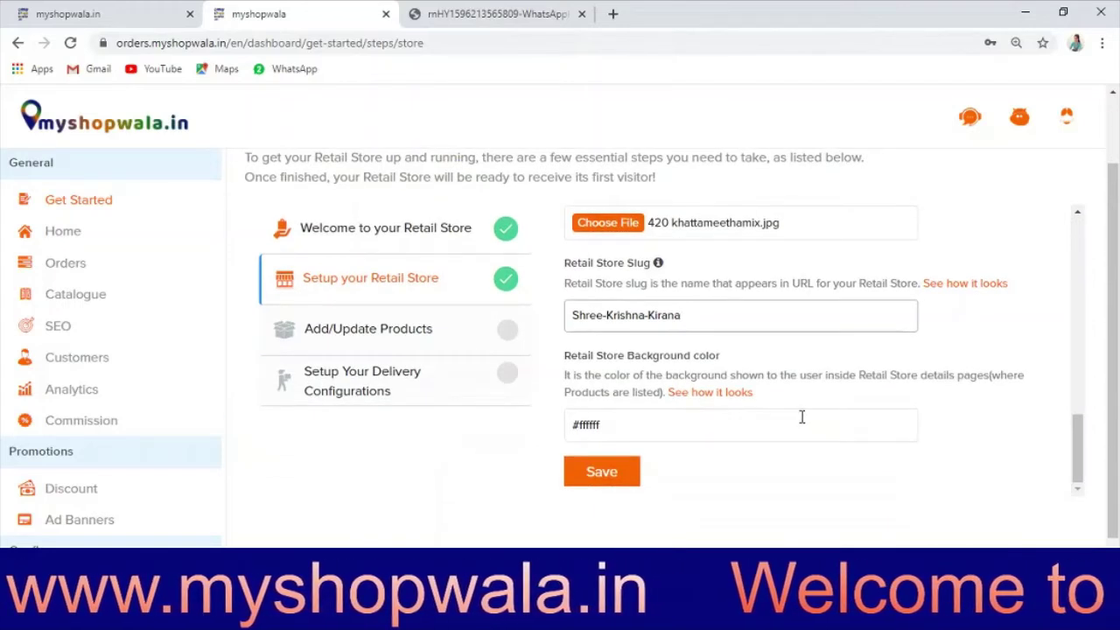
{"action": "scroll", "coordinate": [804, 413], "scroll_direction": "down", "scroll_amount": 1}
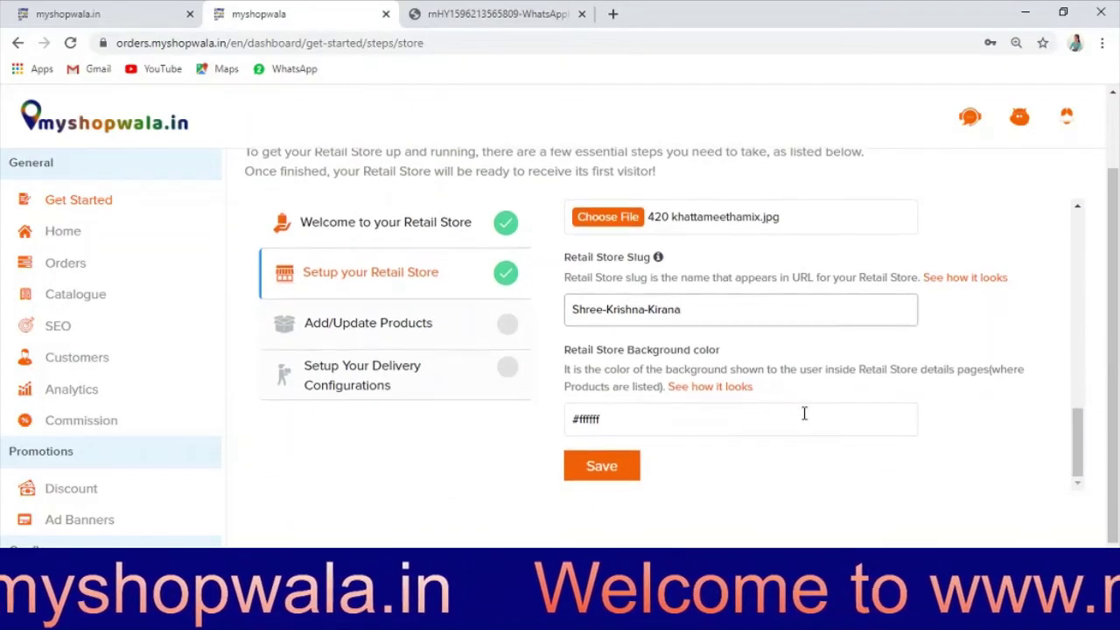
{"action": "left_click", "coordinate": [565, 349]}
{"action": "left_click_drag", "start_coordinate": [565, 349], "coordinate": [717, 349]}
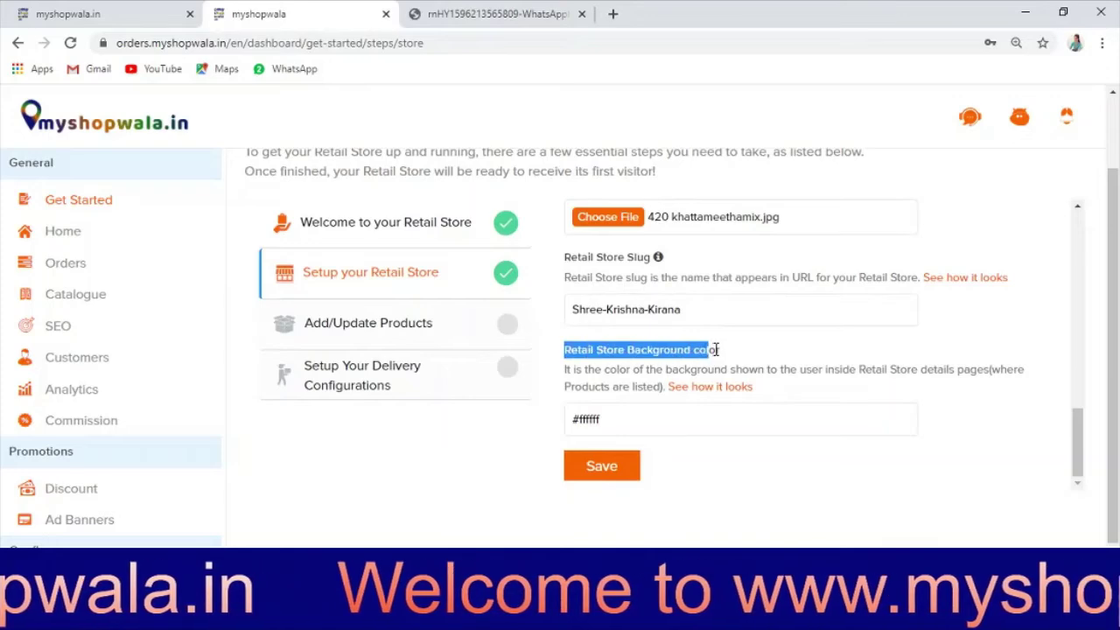
- Open the colour picker for the Retail Store Background color, and check the background on the Aadarsh Marketing store page for reference
{"action": "left_click", "coordinate": [682, 420]}
{"action": "left_click", "coordinate": [123, 22]}
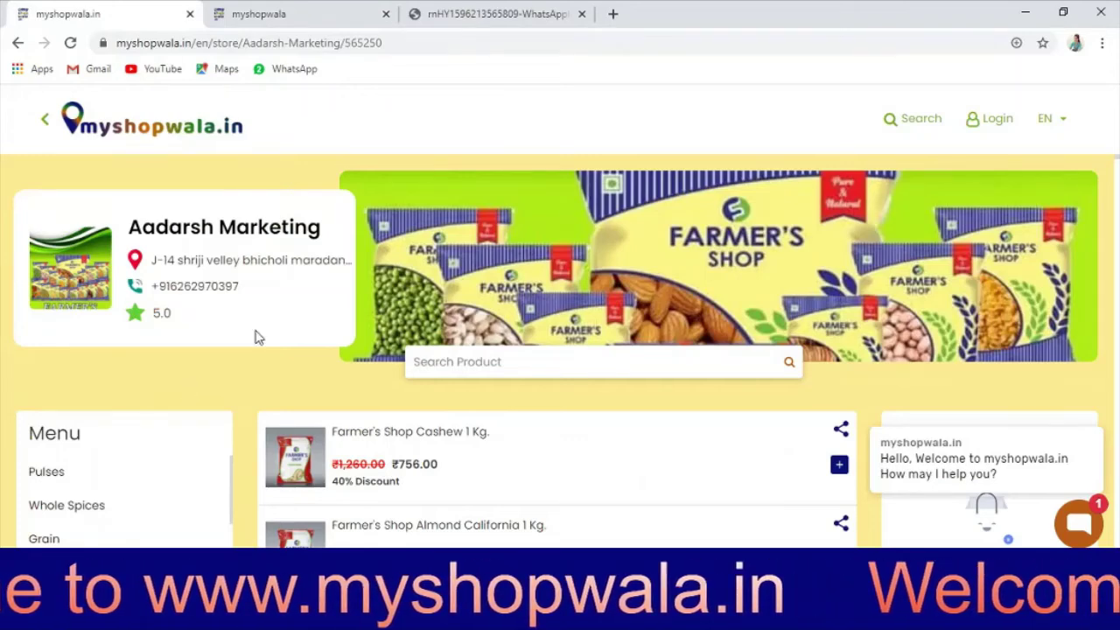
{"action": "left_click", "coordinate": [336, 18]}
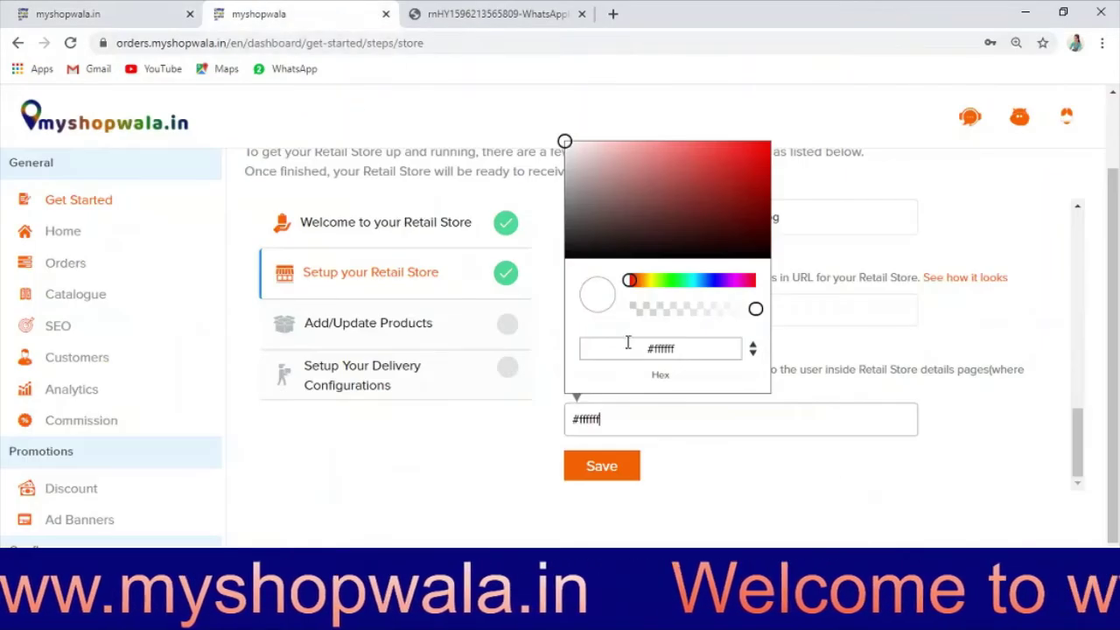
- Set the Retail Store Background color to light purple #d5aeff after trying other hues, and save the store setup form
{"action": "left_click_drag", "start_coordinate": [644, 282], "coordinate": [652, 280]}
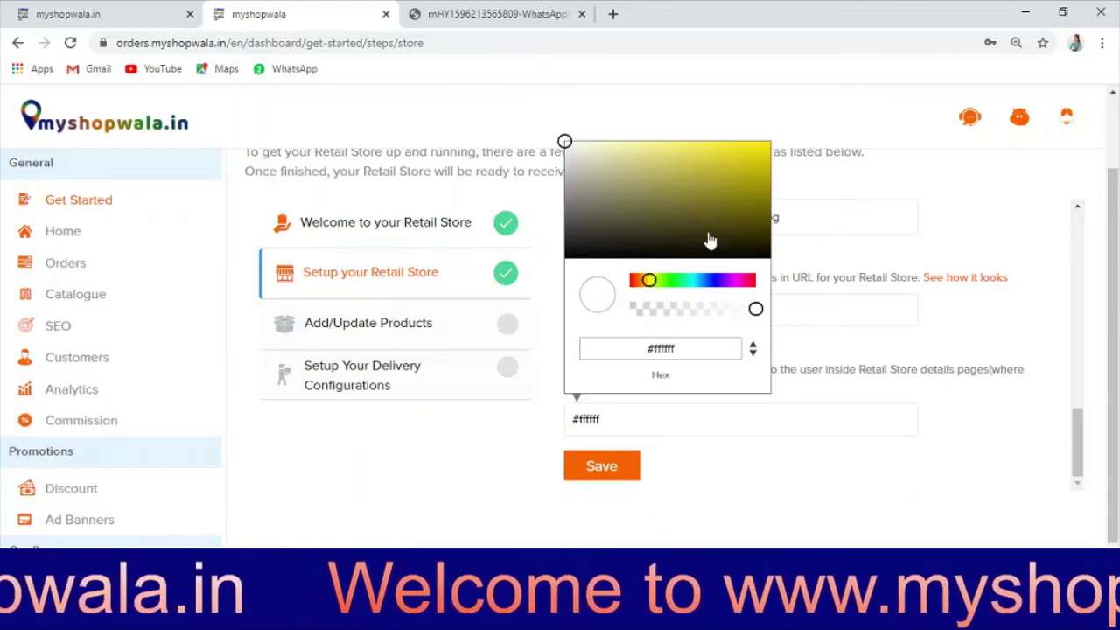
{"action": "left_click", "coordinate": [688, 280]}
{"action": "left_click", "coordinate": [726, 282]}
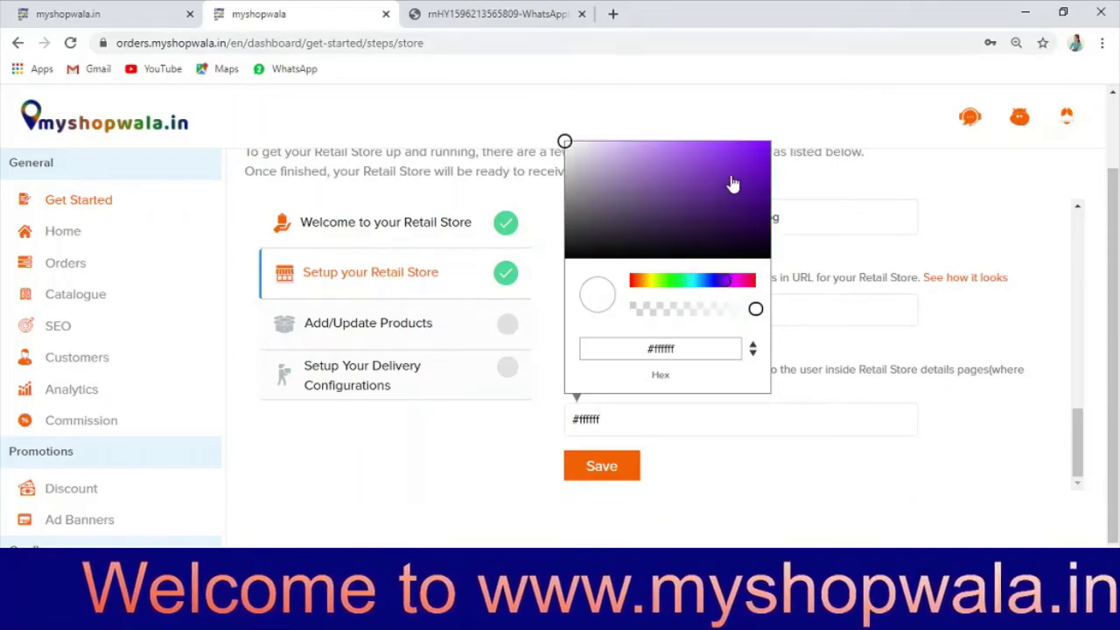
{"action": "left_click", "coordinate": [631, 143]}
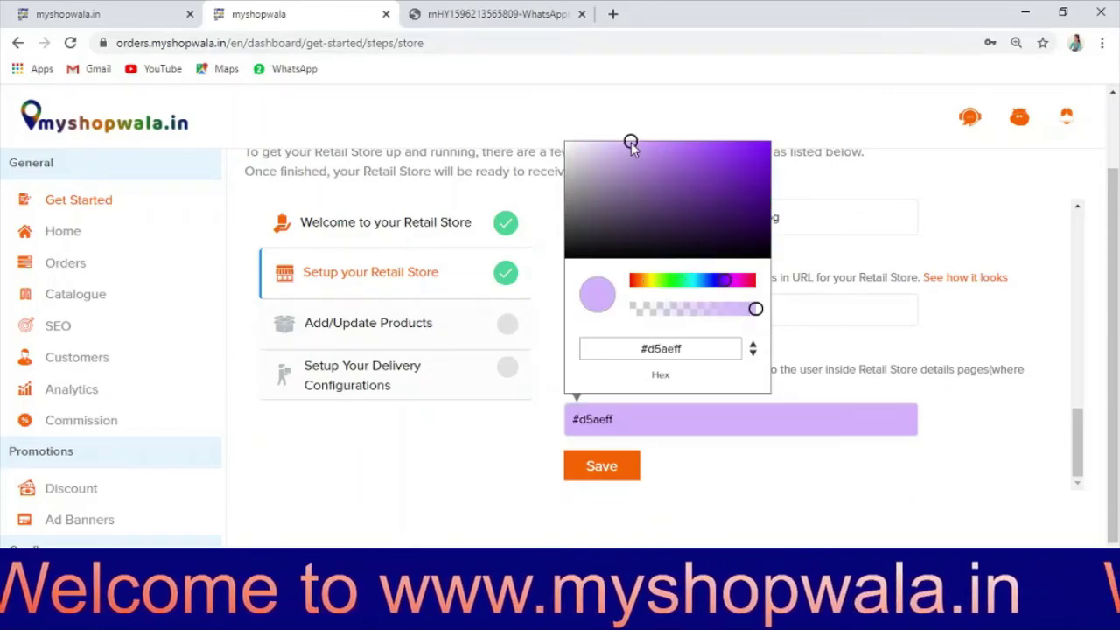
{"action": "left_click", "coordinate": [601, 480]}
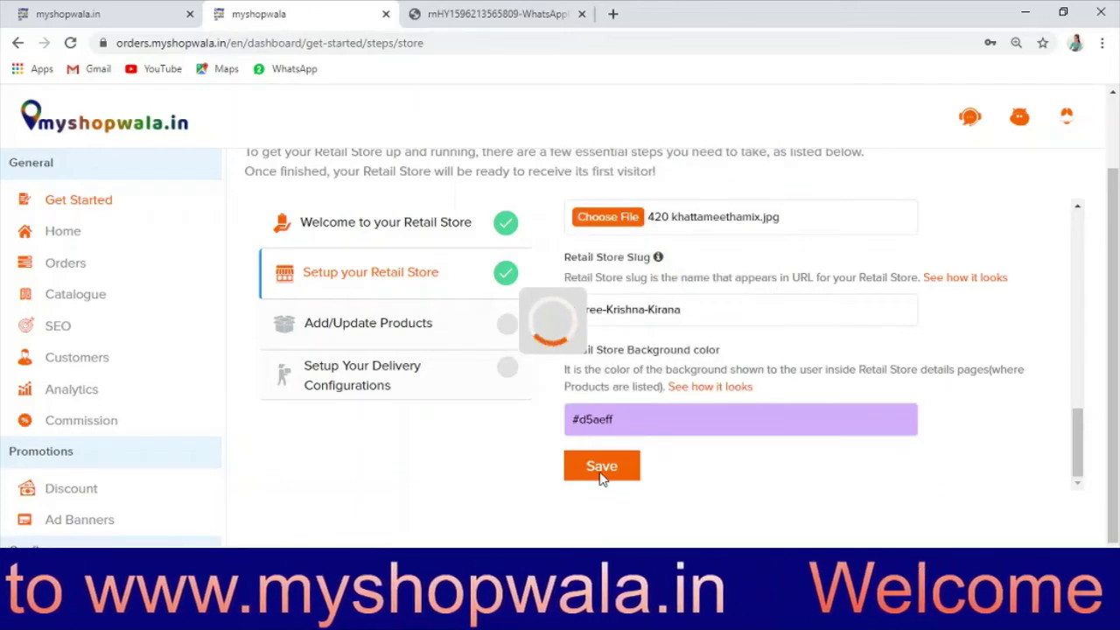
{"action": "scroll", "coordinate": [748, 447], "scroll_direction": "up", "scroll_amount": 1}
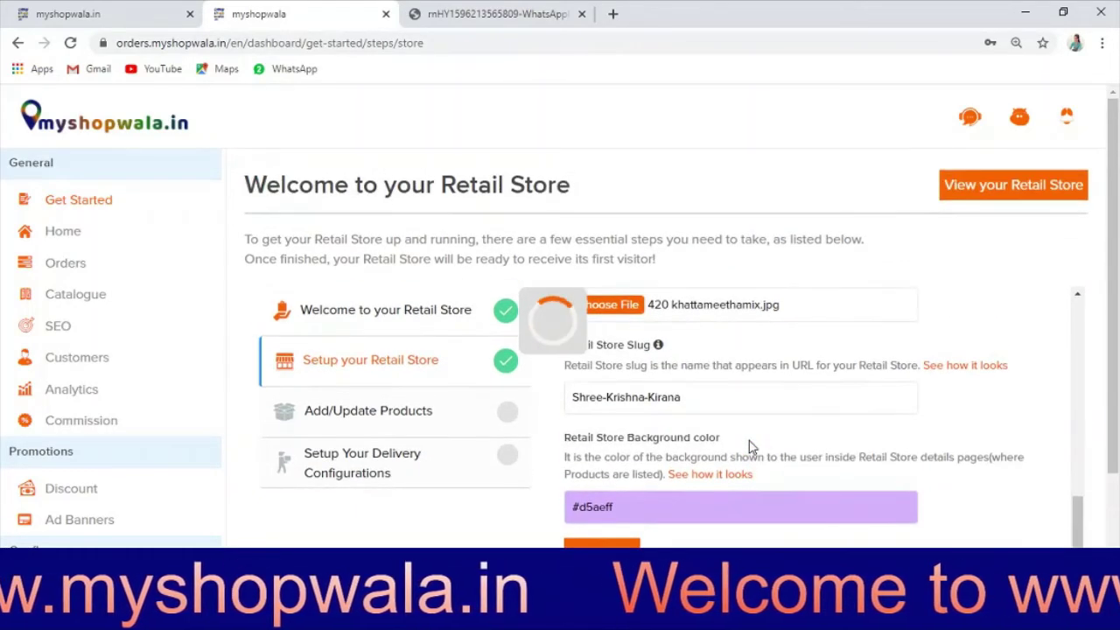
- Examine the Add/Update Products step, including its description and sample product listing image
{"action": "scroll", "coordinate": [749, 446], "scroll_direction": "down", "scroll_amount": 1}
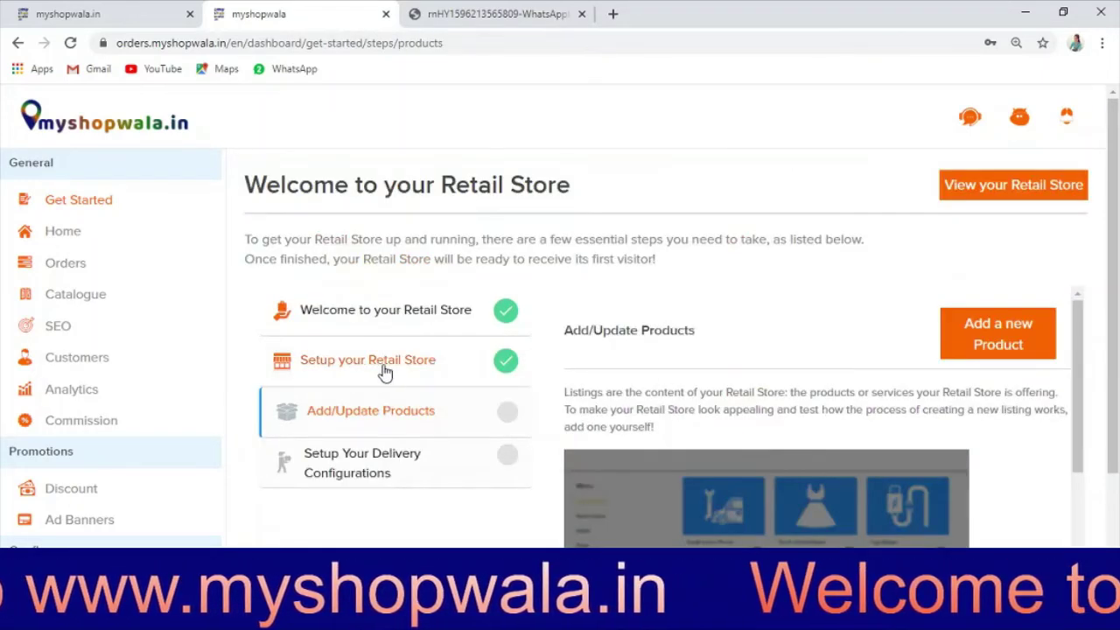
{"action": "scroll", "coordinate": [849, 394], "scroll_direction": "down", "scroll_amount": 2}
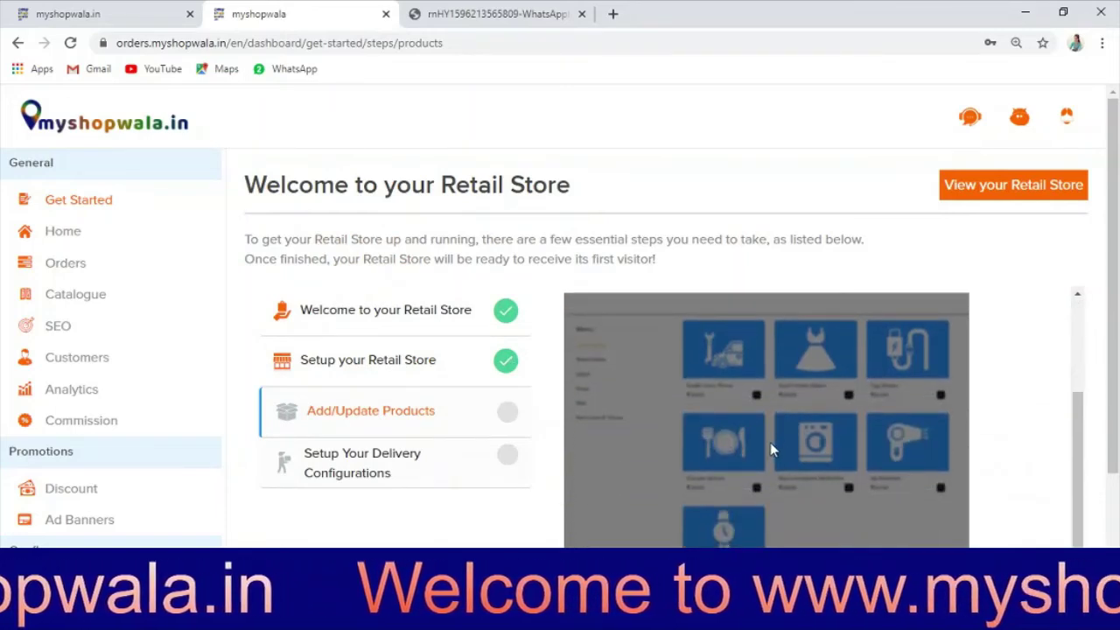
{"action": "scroll", "coordinate": [770, 442], "scroll_direction": "down", "scroll_amount": 1}
{"action": "scroll", "coordinate": [770, 442], "scroll_direction": "up", "scroll_amount": 2}
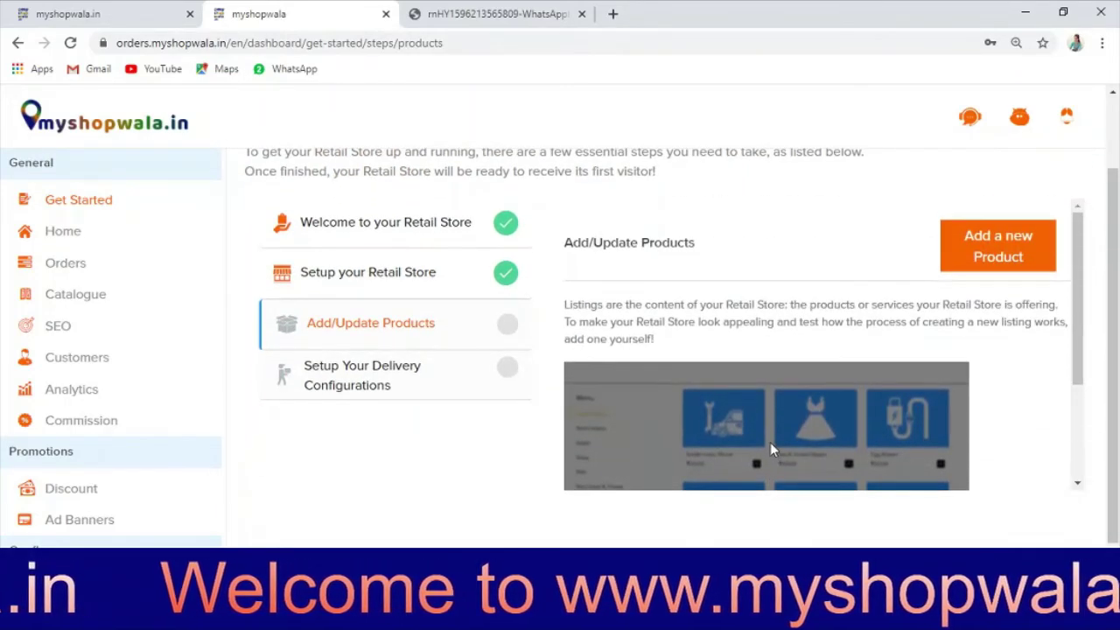
{"action": "scroll", "coordinate": [770, 441], "scroll_direction": "down", "scroll_amount": 2}
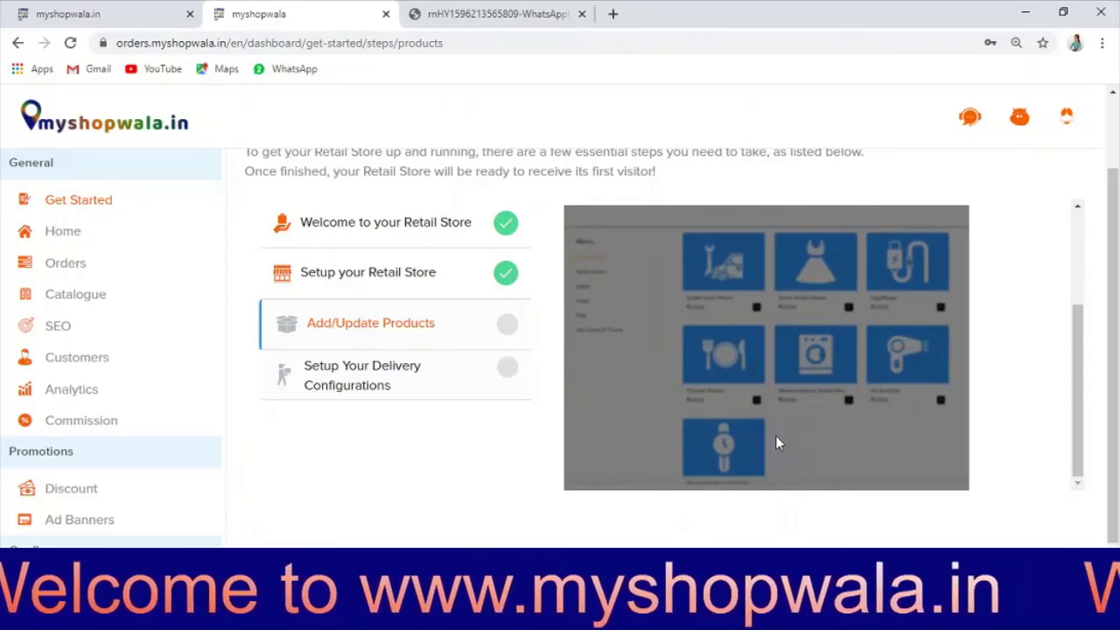